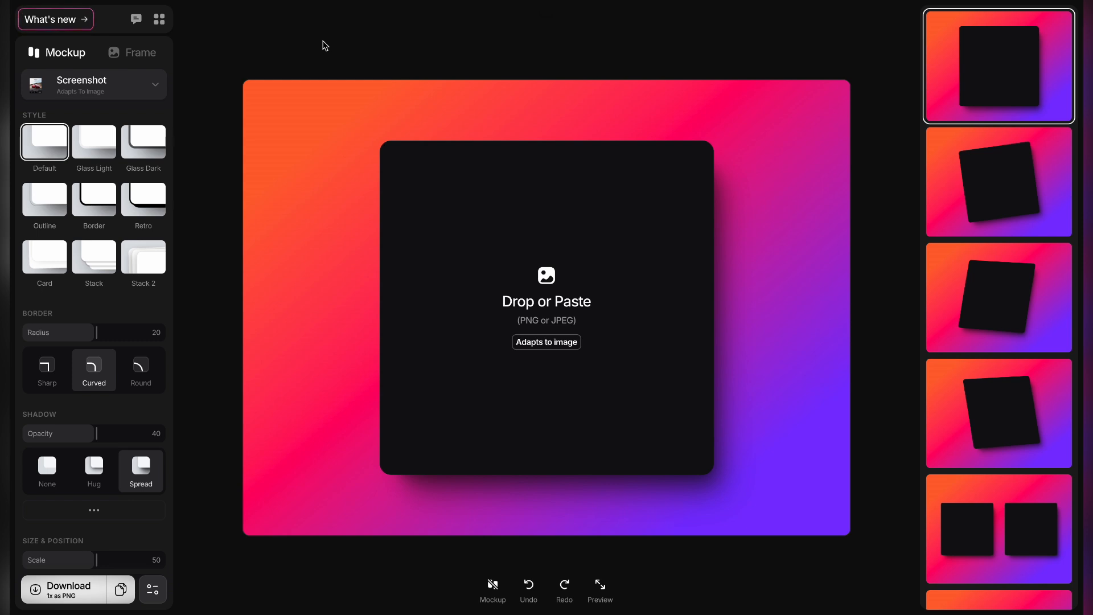
Step: Browse the full device mockup library, from phones and laptops to desktop displays and watches, and close it without choosing one
left_click(103, 99)
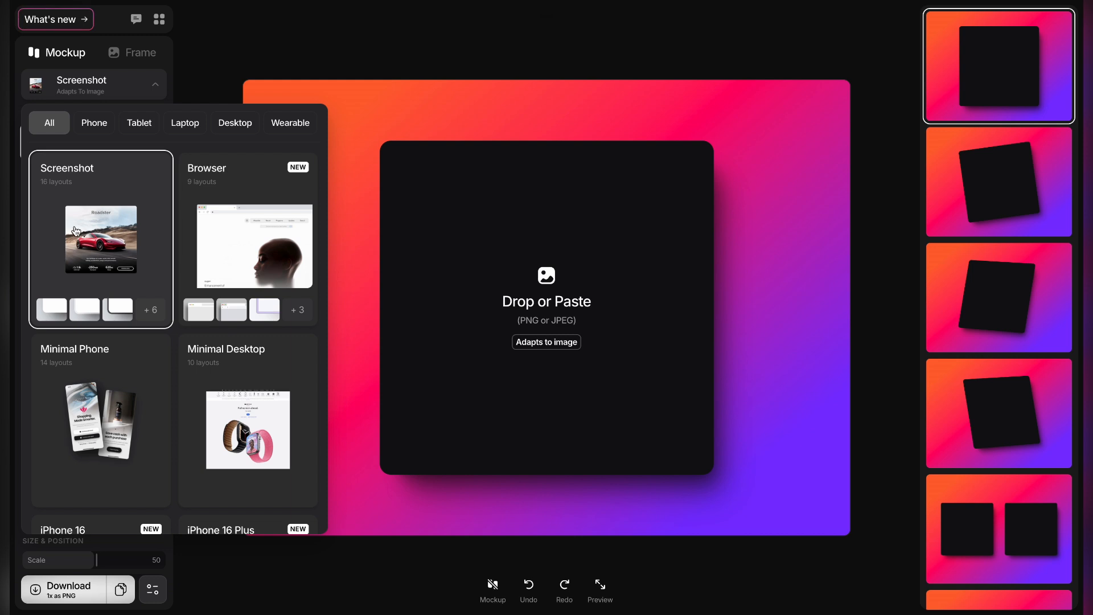
scroll(205, 238, "down", 3)
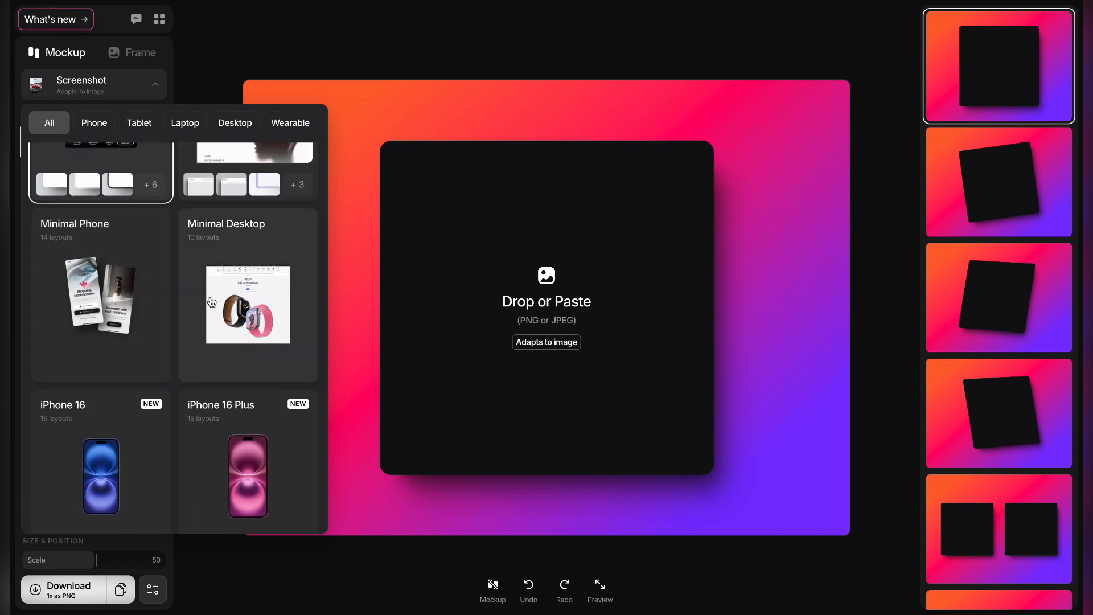
scroll(211, 302, "down", 5)
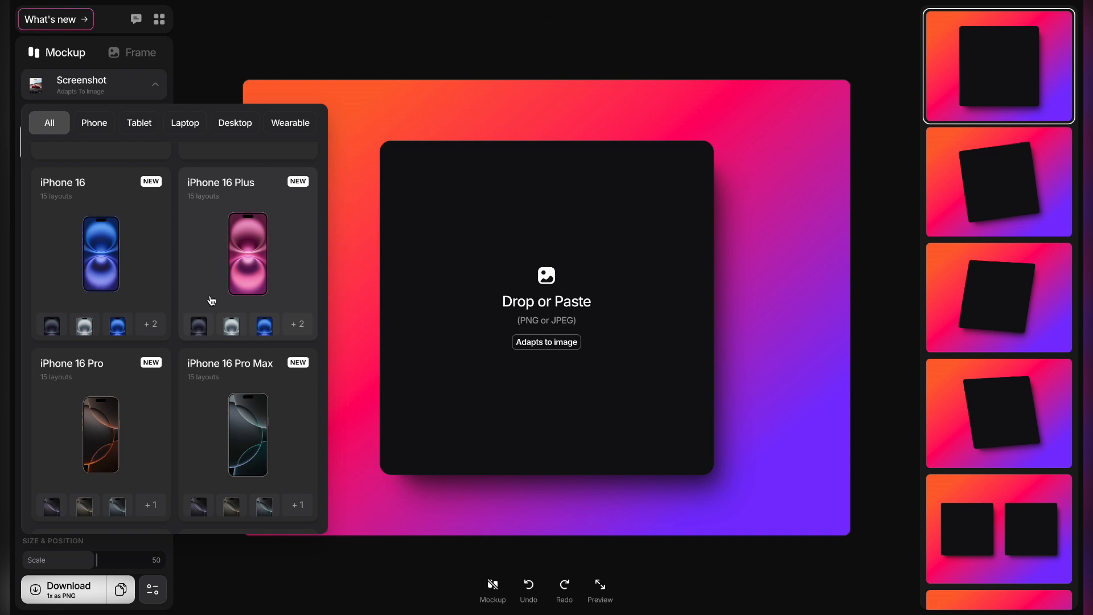
scroll(211, 300, "down", 15)
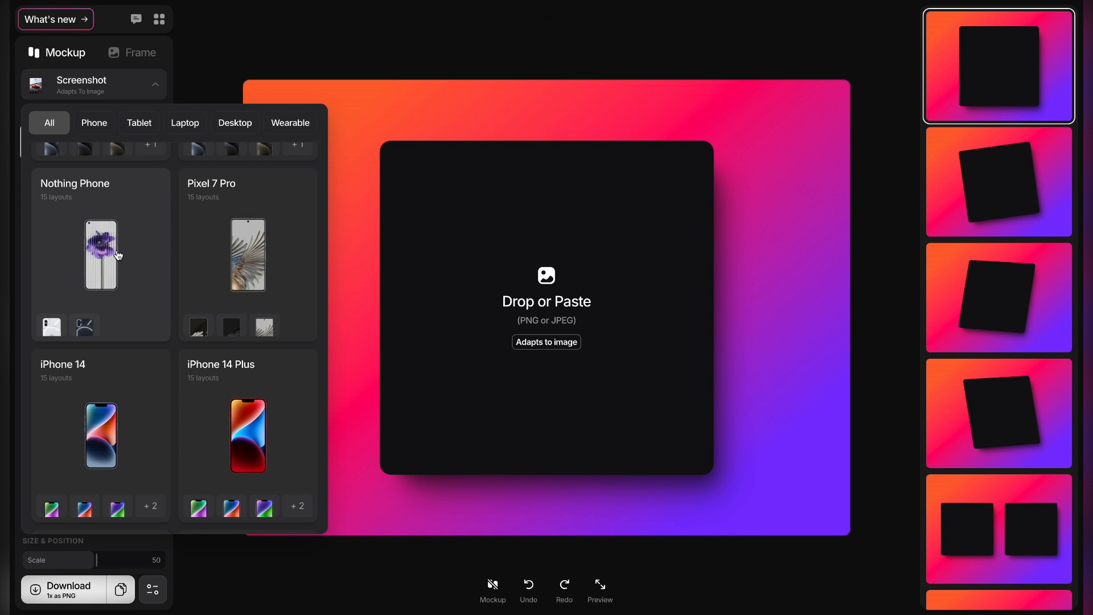
scroll(119, 255, "down", 20)
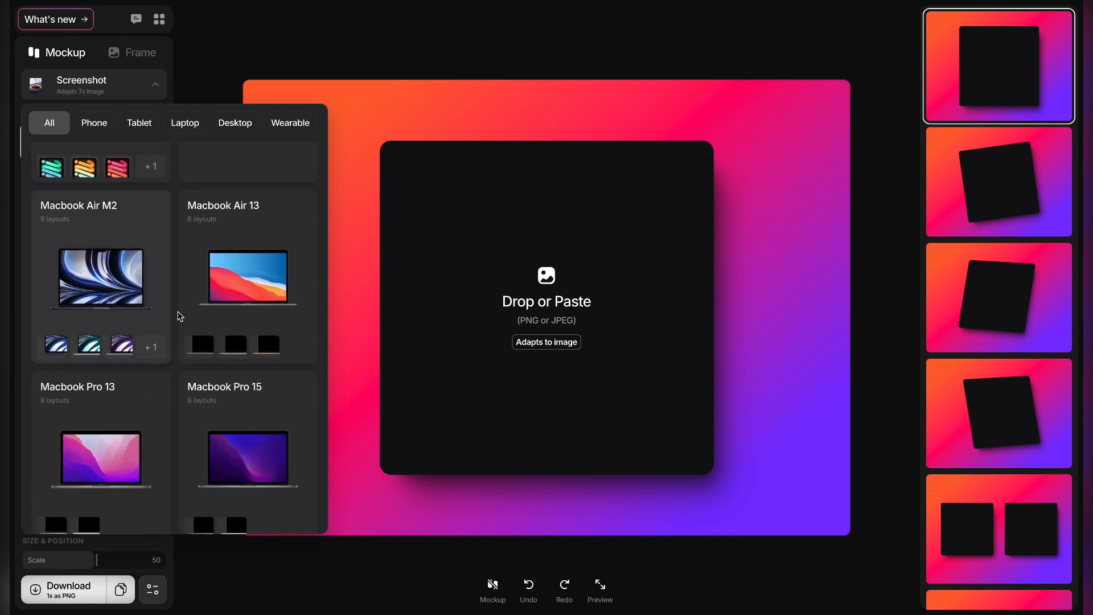
scroll(179, 314, "down", 5)
scroll(179, 314, "down", 5)
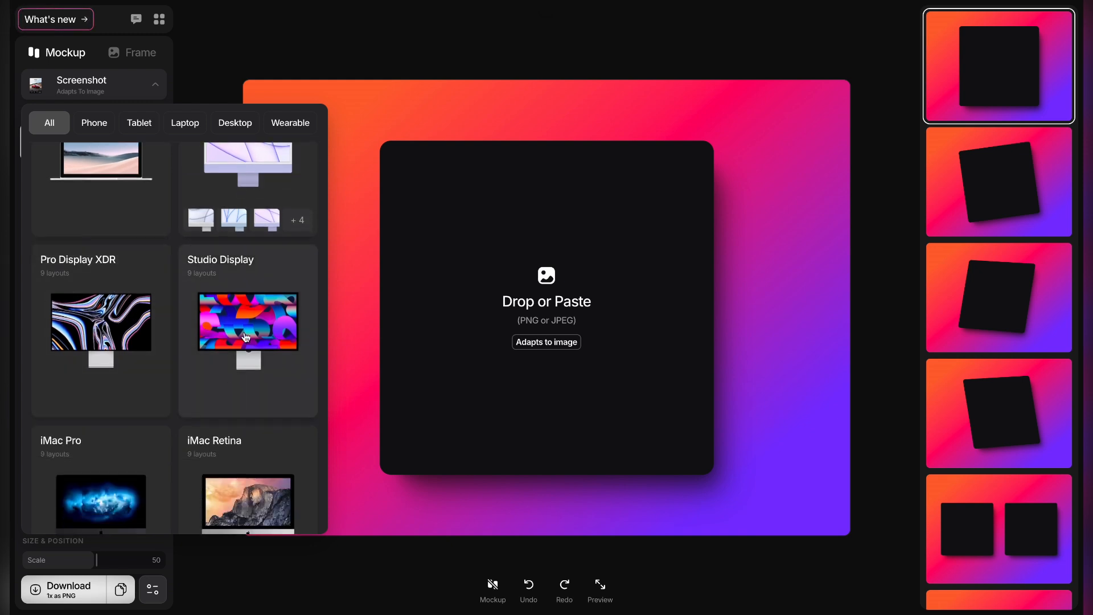
scroll(256, 322, "down", 5)
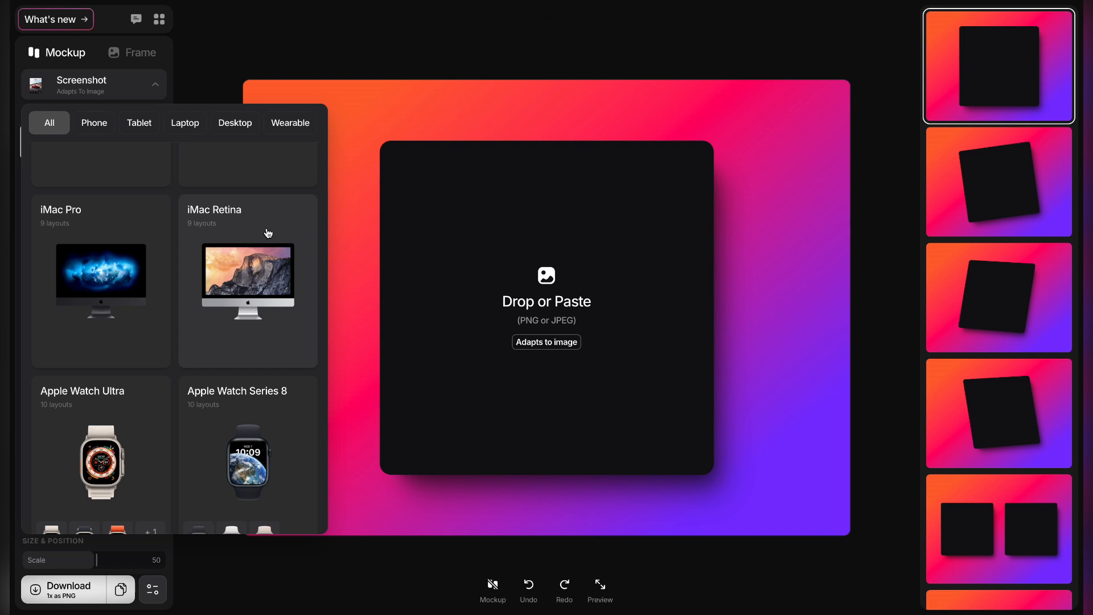
scroll(208, 418, "down", 1)
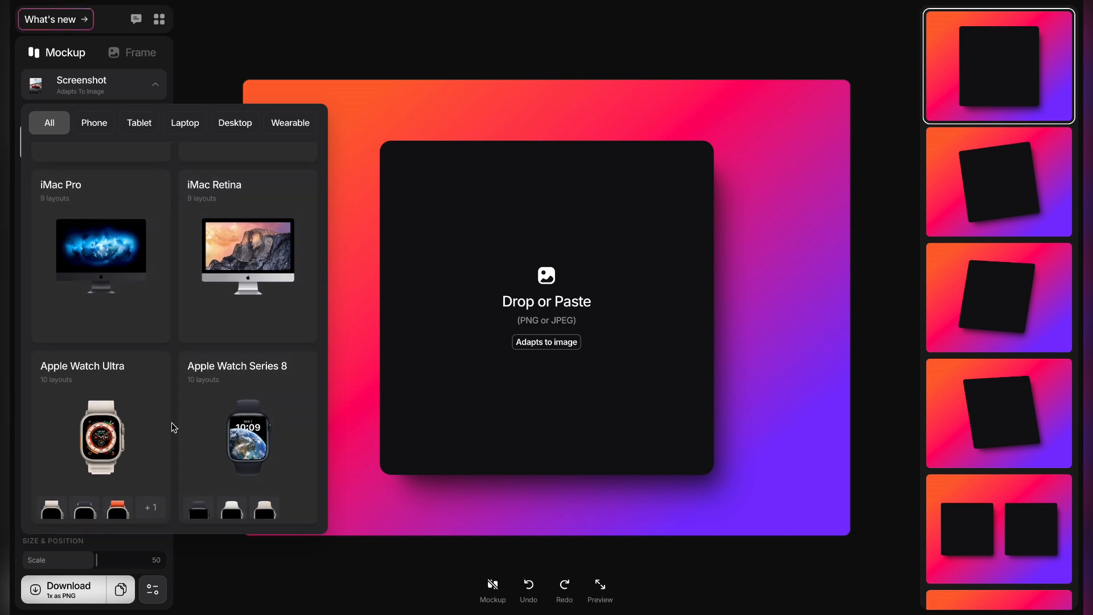
left_click(154, 90)
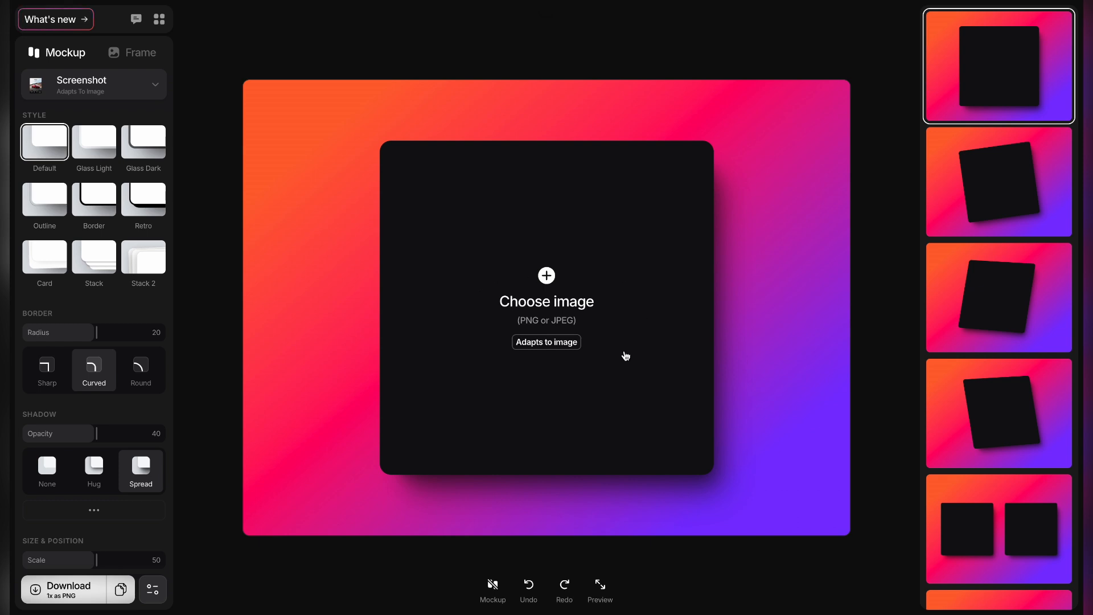
Step: Change the mockup device from Screenshot to iPhone 16 Pro Max
left_click(98, 89)
scroll(185, 311, "down", 5)
scroll(185, 312, "down", 8)
scroll(227, 331, "up", 2)
left_click(234, 335)
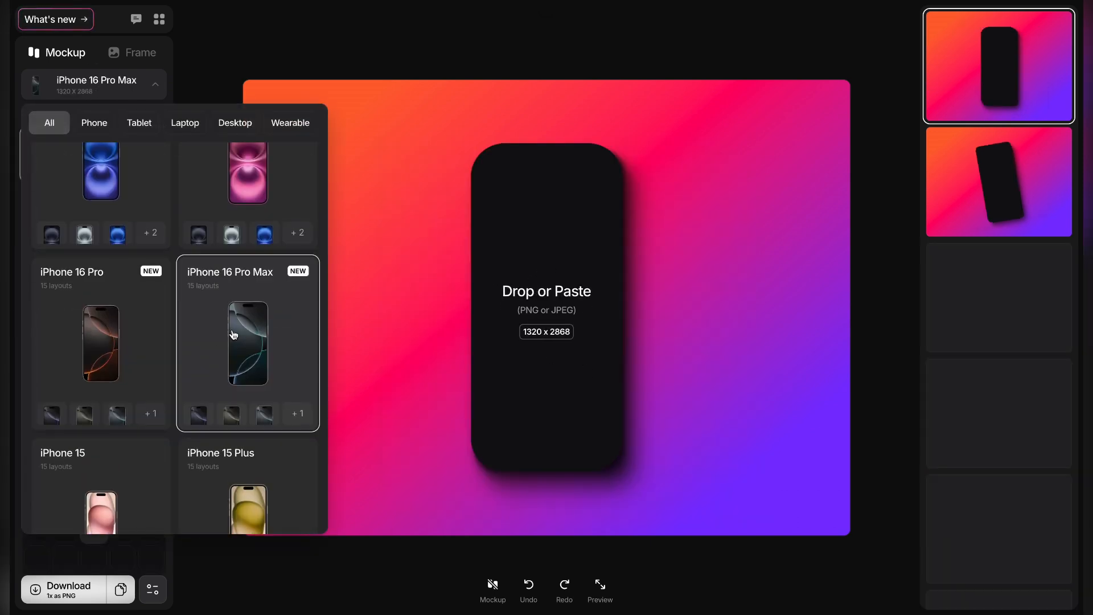
left_click(140, 84)
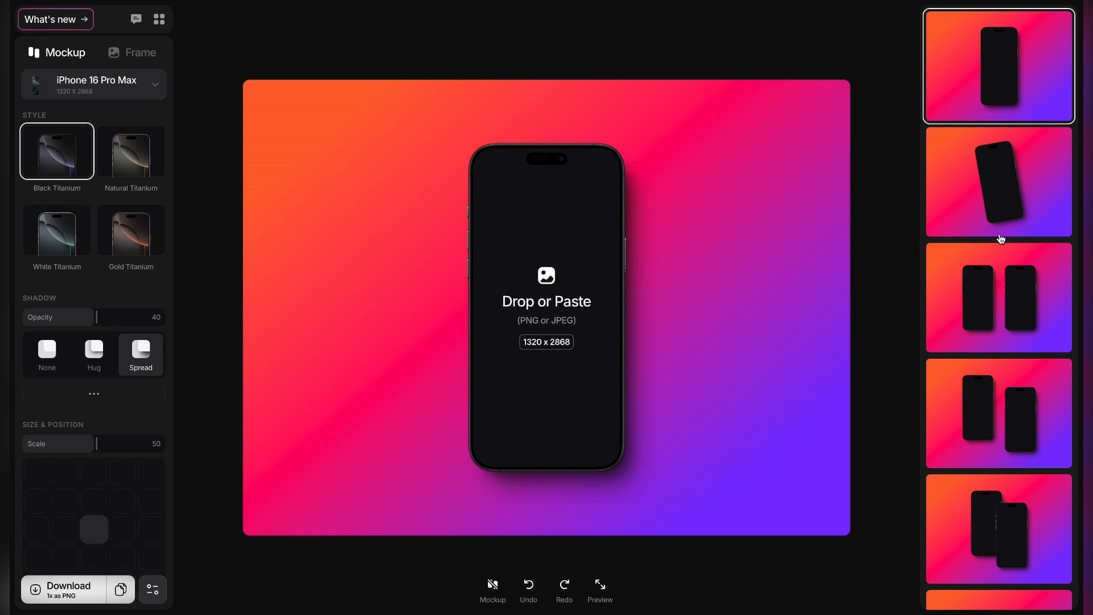
Step: Try the side-by-side and tilted two-phone layouts, and apply the layout with three upright phones in a row
left_click(987, 334)
scroll(1001, 505, "down", 4)
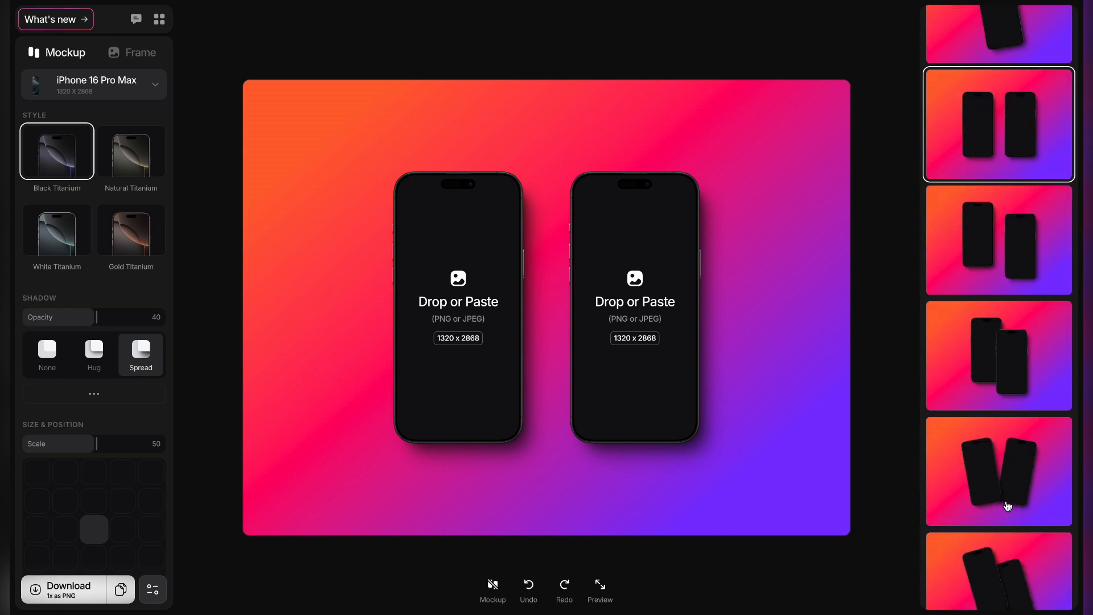
left_click(990, 324)
left_click(1008, 429)
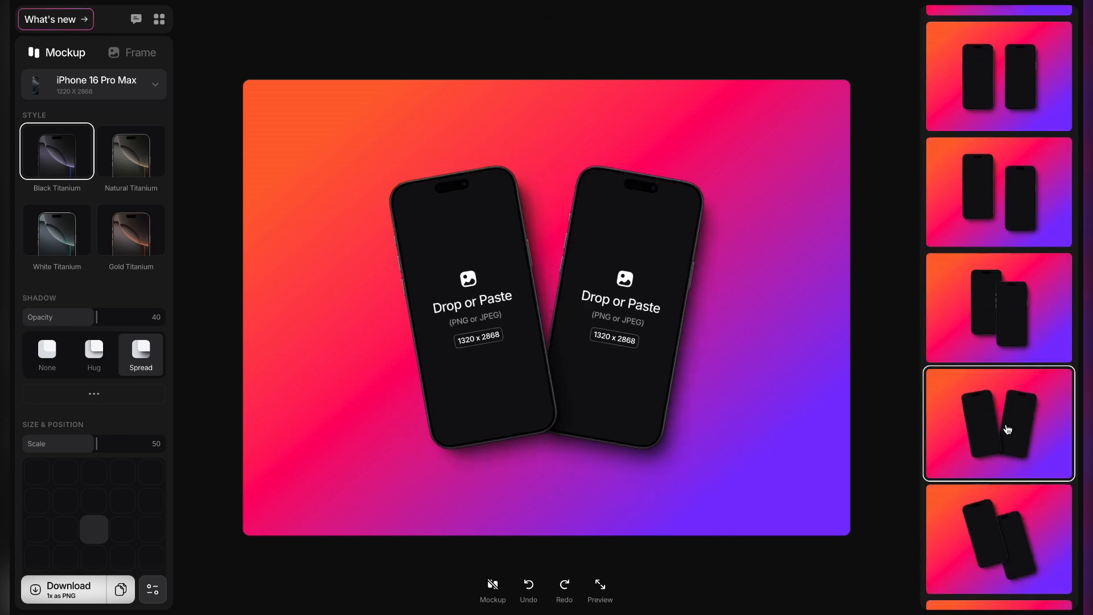
scroll(996, 556, "down", 4)
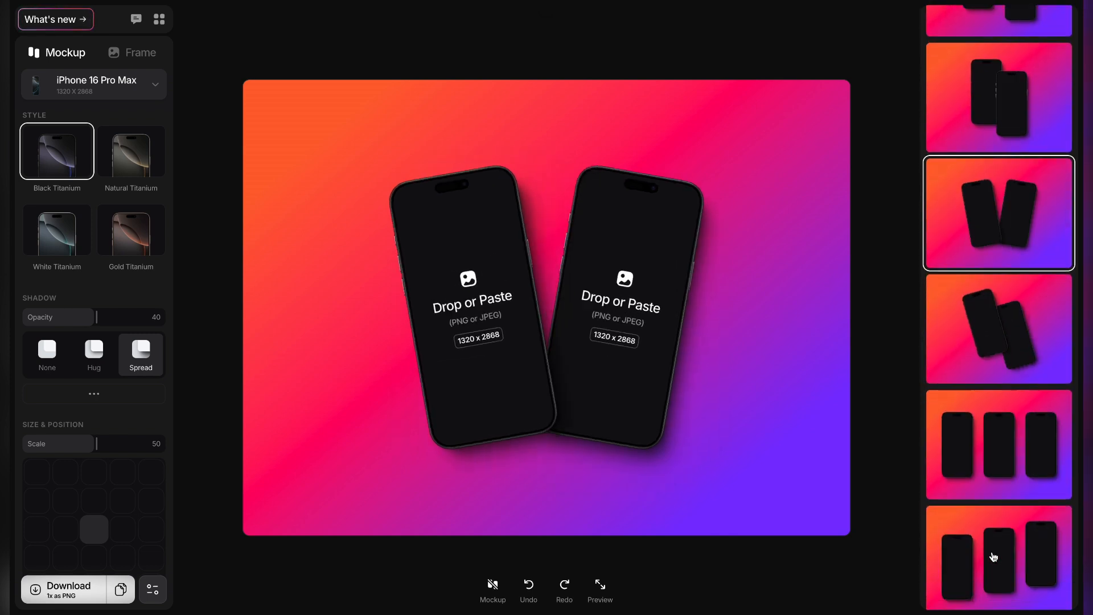
left_click(998, 430)
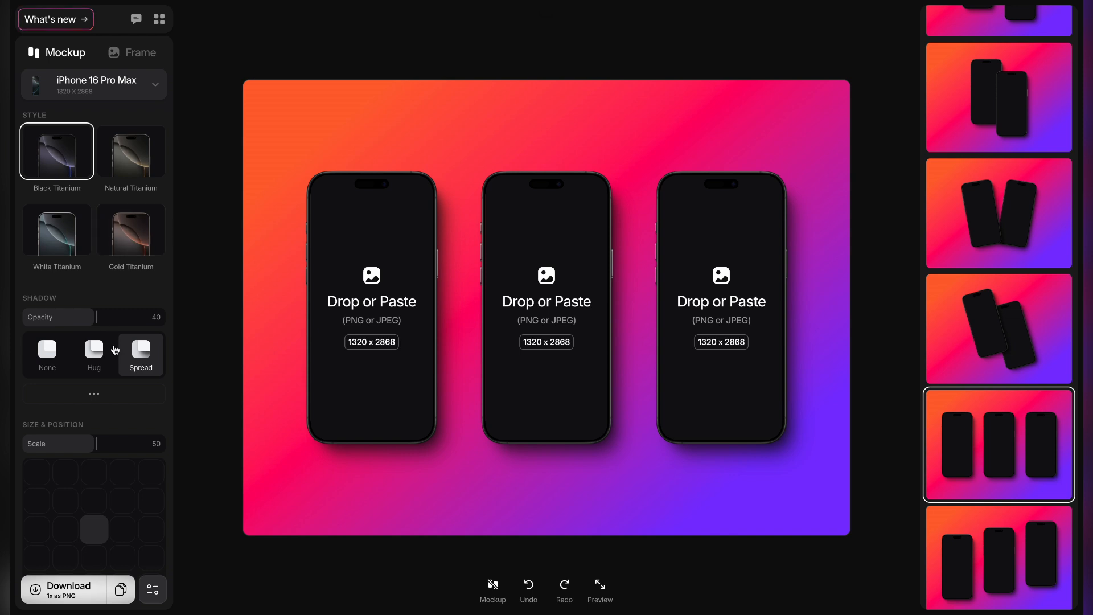
Step: Try the Hug and None shadow styles on the three phones and return the shadow to Spread
left_click(95, 354)
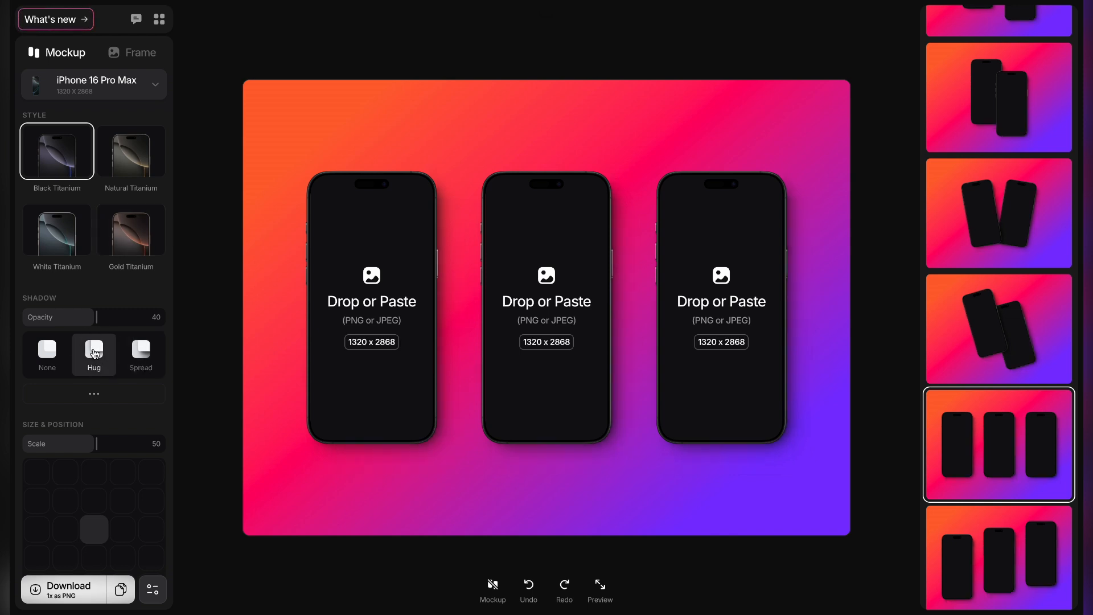
left_click(142, 359)
left_click(49, 359)
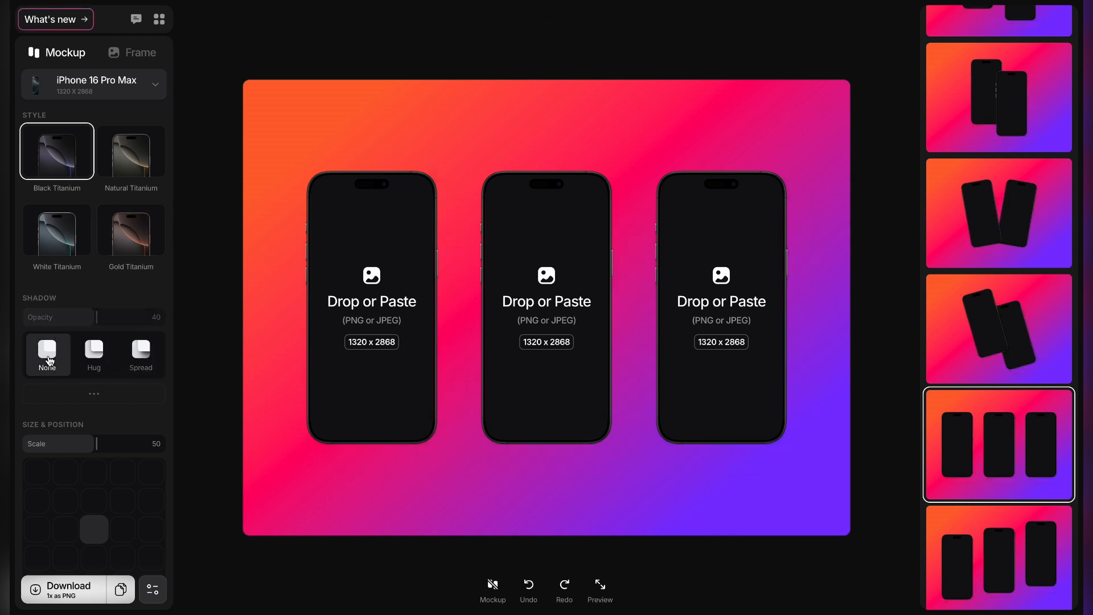
left_click(151, 352)
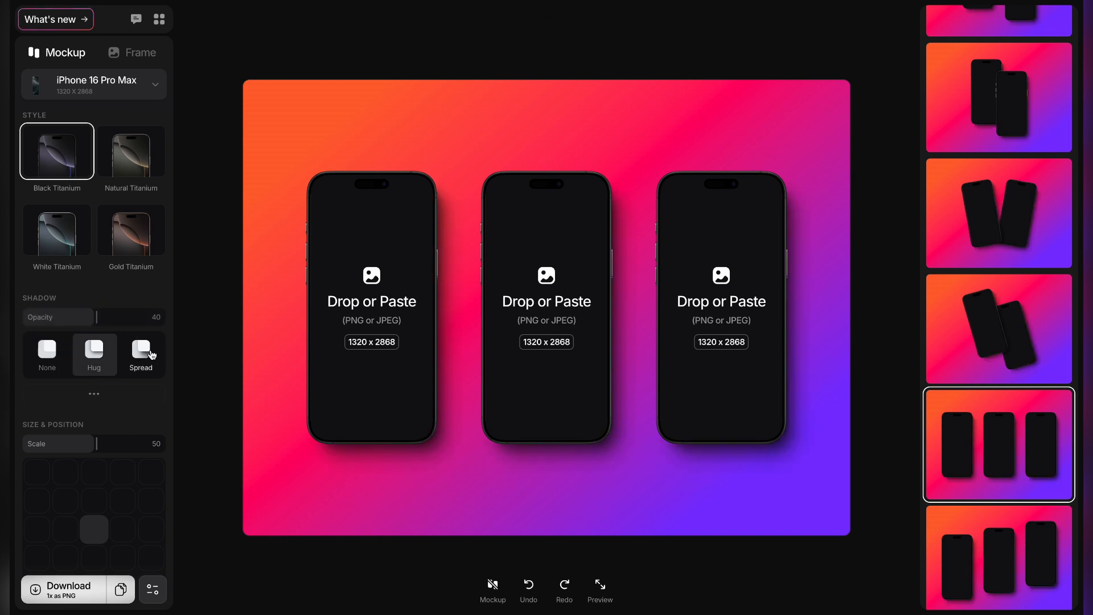
Step: Try several frame backgrounds, including the green-to-pink gradient and the purple and blue arch Mystic gradients
left_click(141, 57)
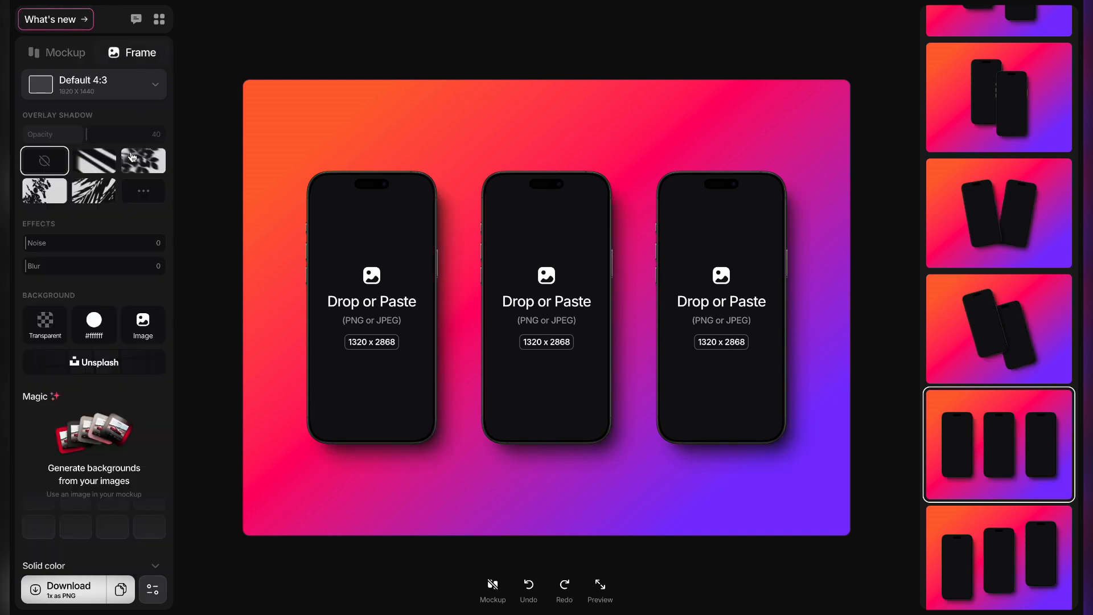
scroll(82, 333, "down", 1)
scroll(81, 333, "down", 5)
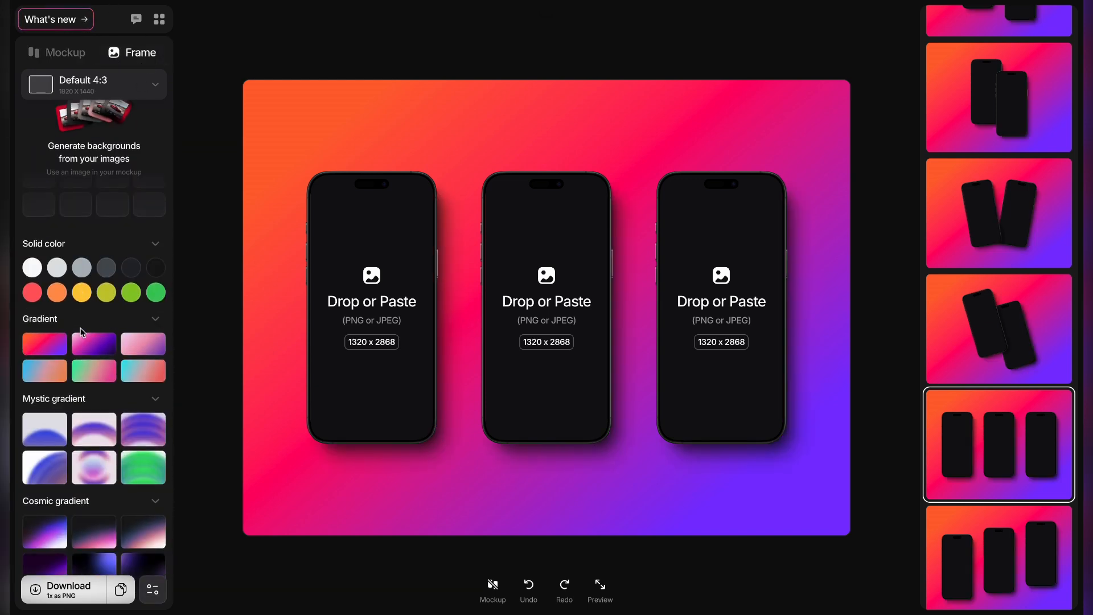
left_click(94, 370)
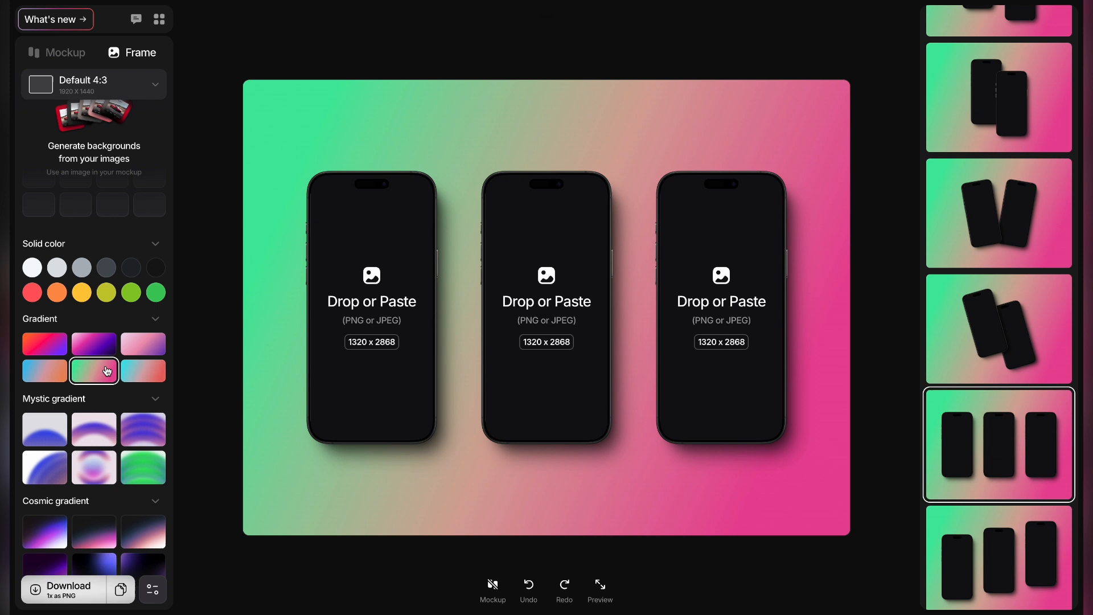
left_click(147, 371)
left_click(105, 434)
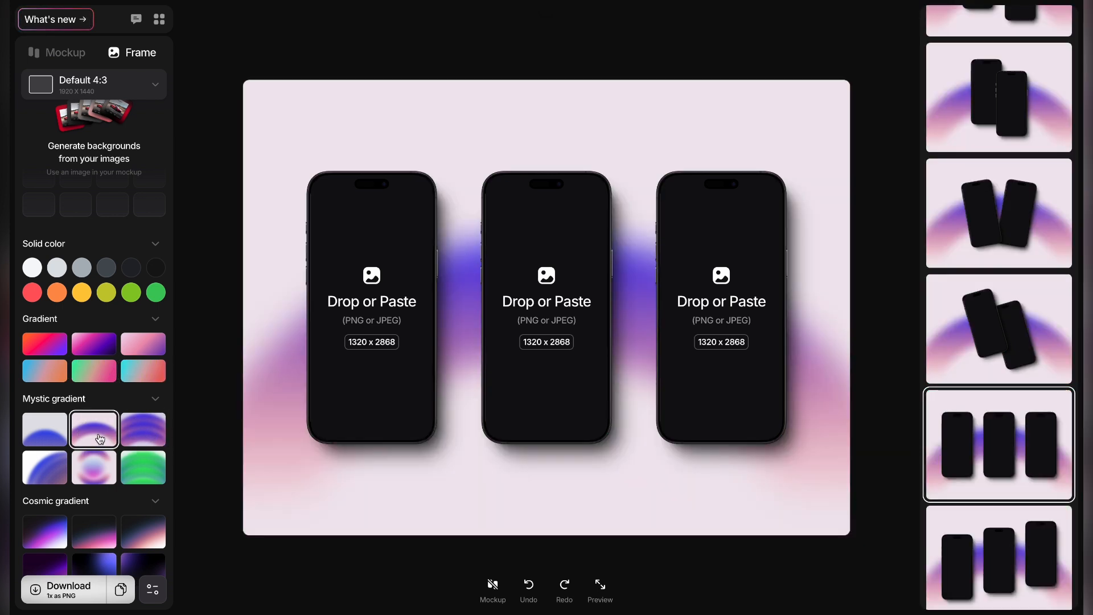
left_click(45, 430)
Step: Try the green and multicolour wave desktop background, and apply the second Radiant gradient, blue-violet with dark red, to the frame
scroll(81, 459, "down", 1)
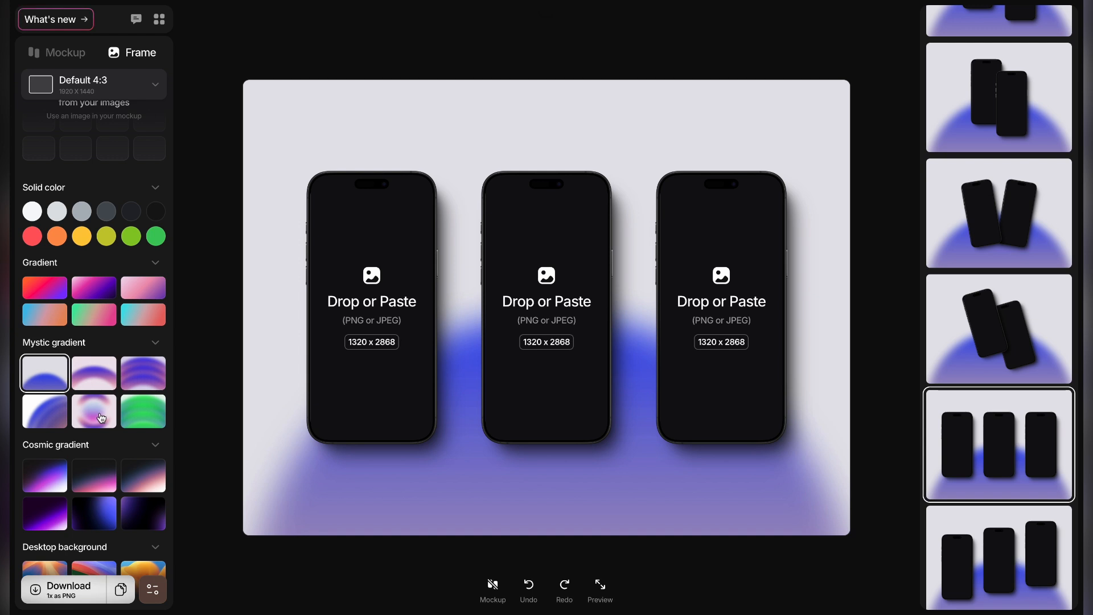
scroll(100, 418, "down", 2)
scroll(101, 418, "down", 1)
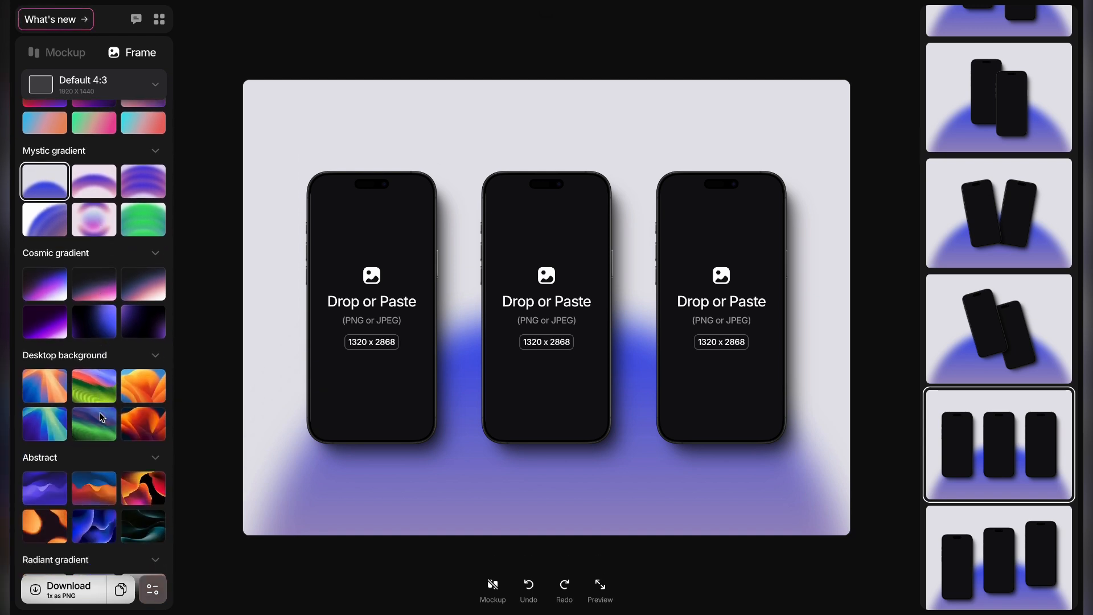
left_click(99, 396)
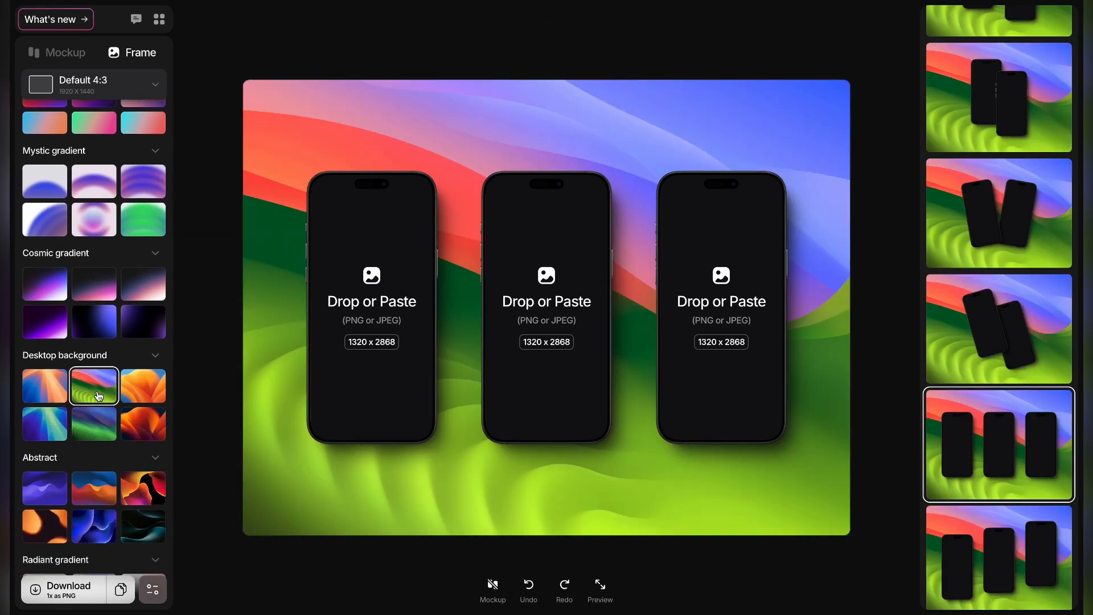
scroll(88, 461, "down", 2)
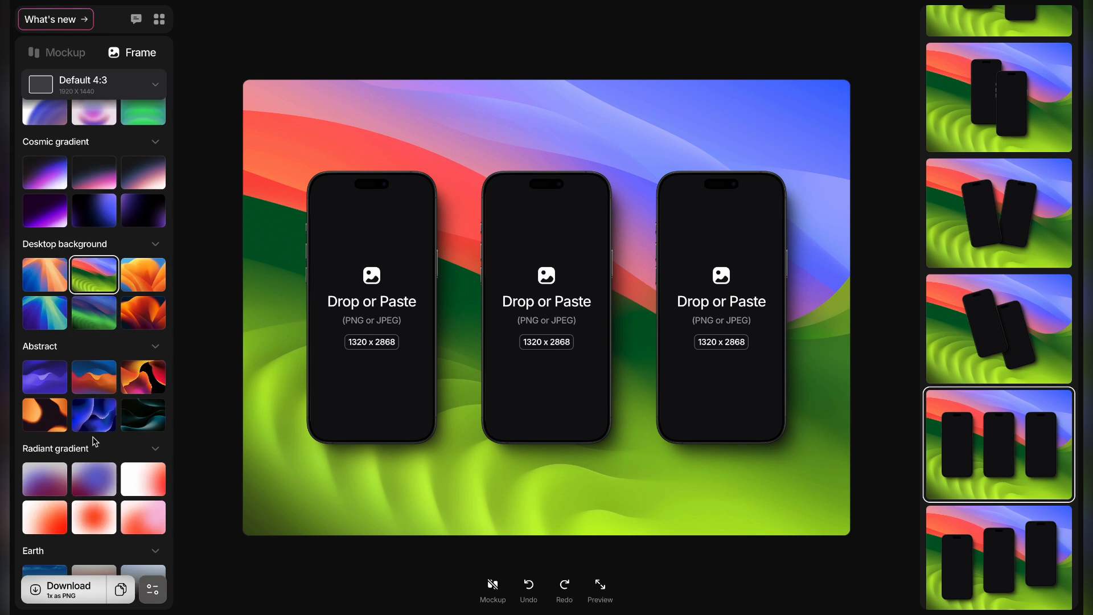
left_click(92, 495)
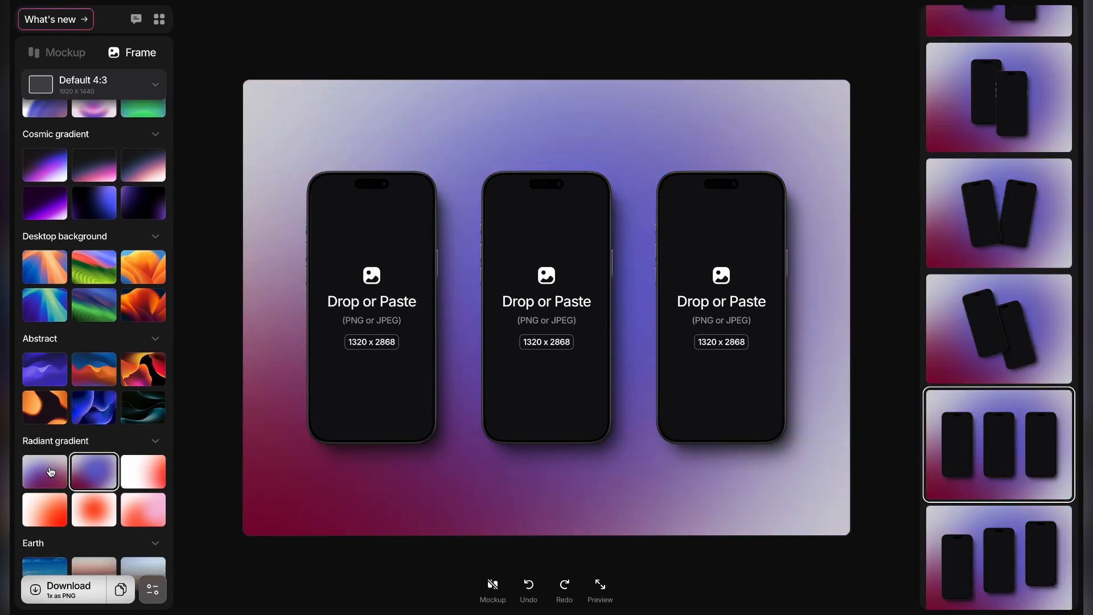
scroll(50, 471, "up", 5)
scroll(83, 378, "down", 8)
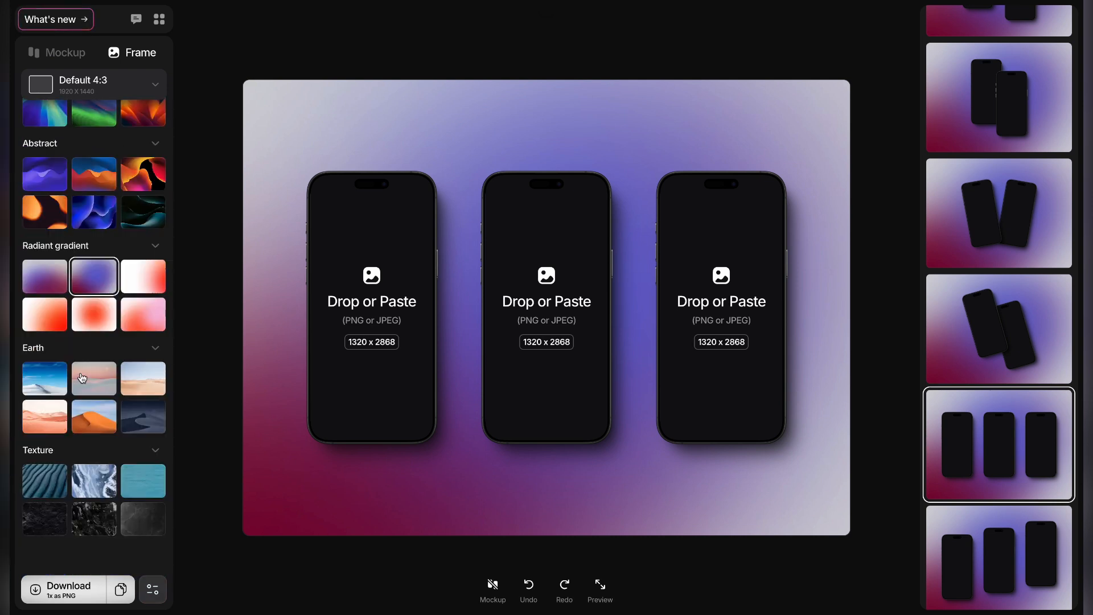
scroll(83, 378, "up", 10)
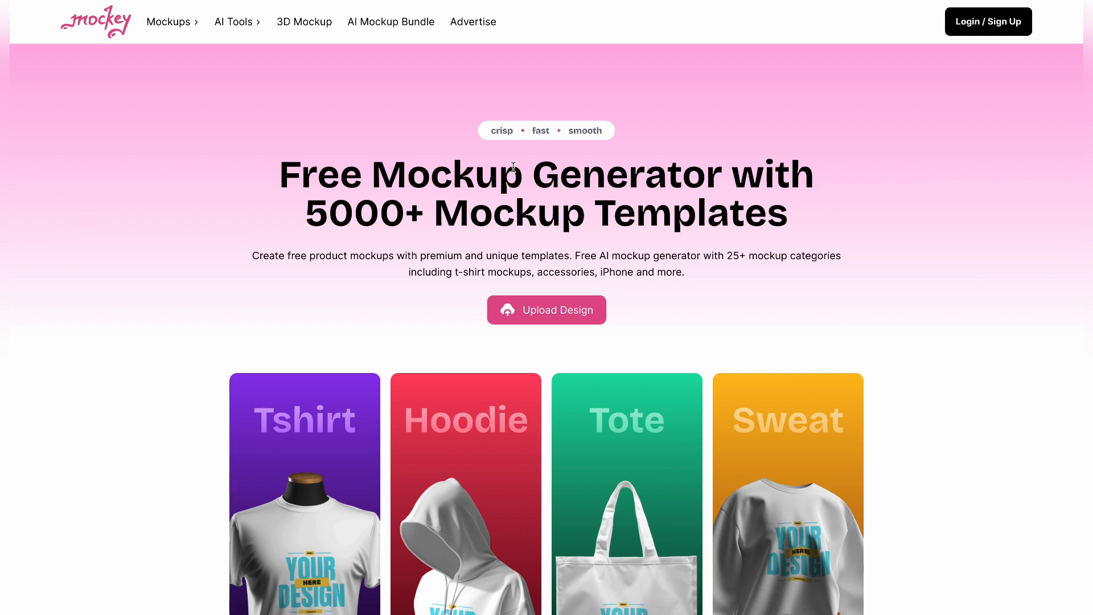
Step: Upload the "animals floating" balloon SVG from the Downloads folder as the design for Mockey's mockup templates
scroll(513, 166, "down", 3)
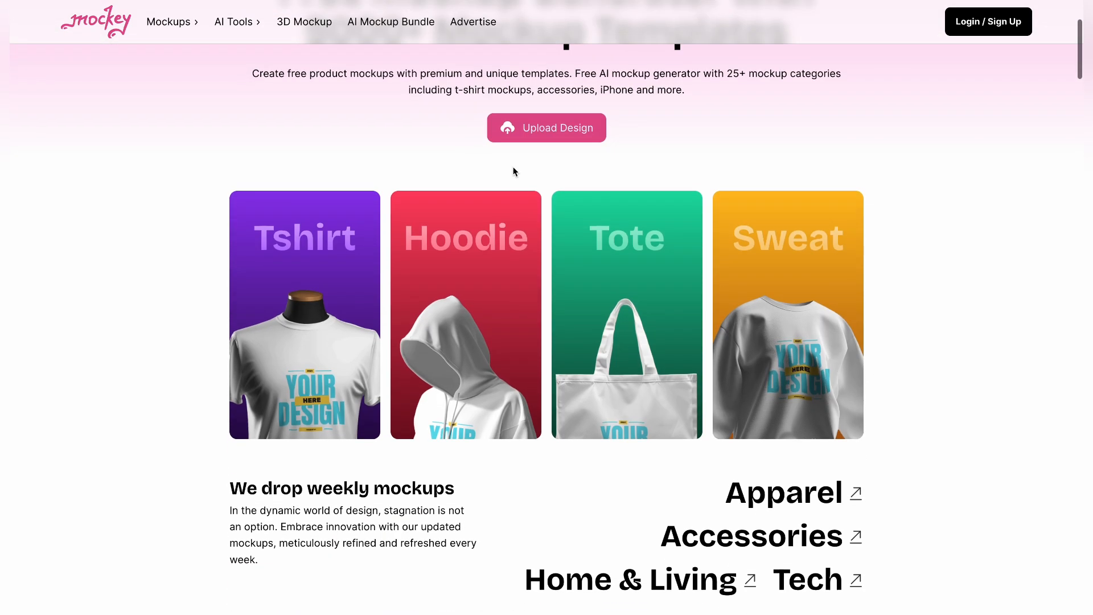
scroll(513, 167, "up", 3)
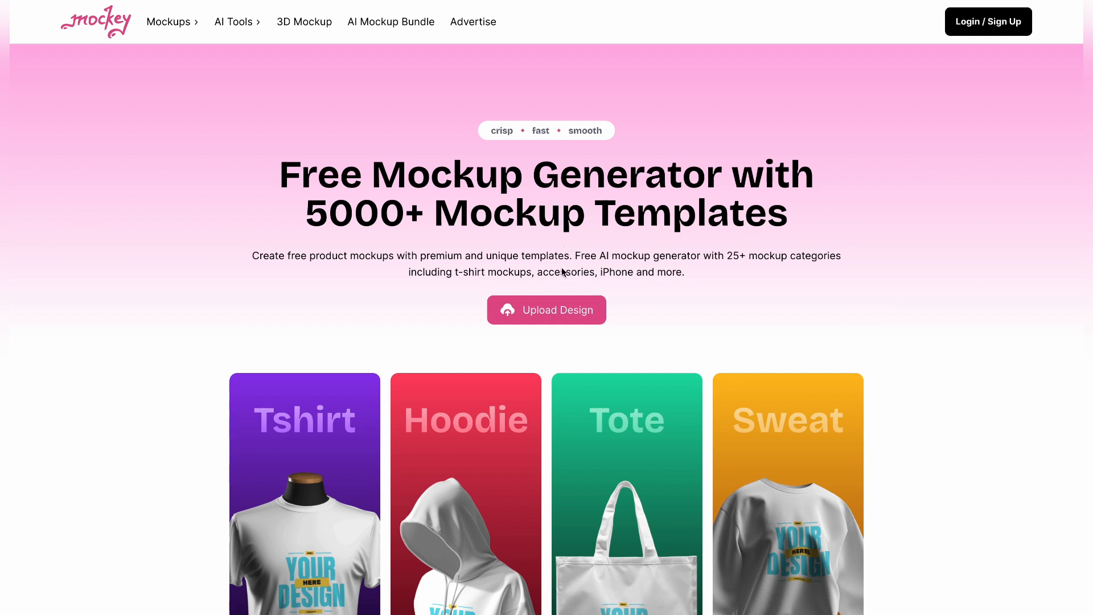
left_click(542, 323)
left_click(547, 296)
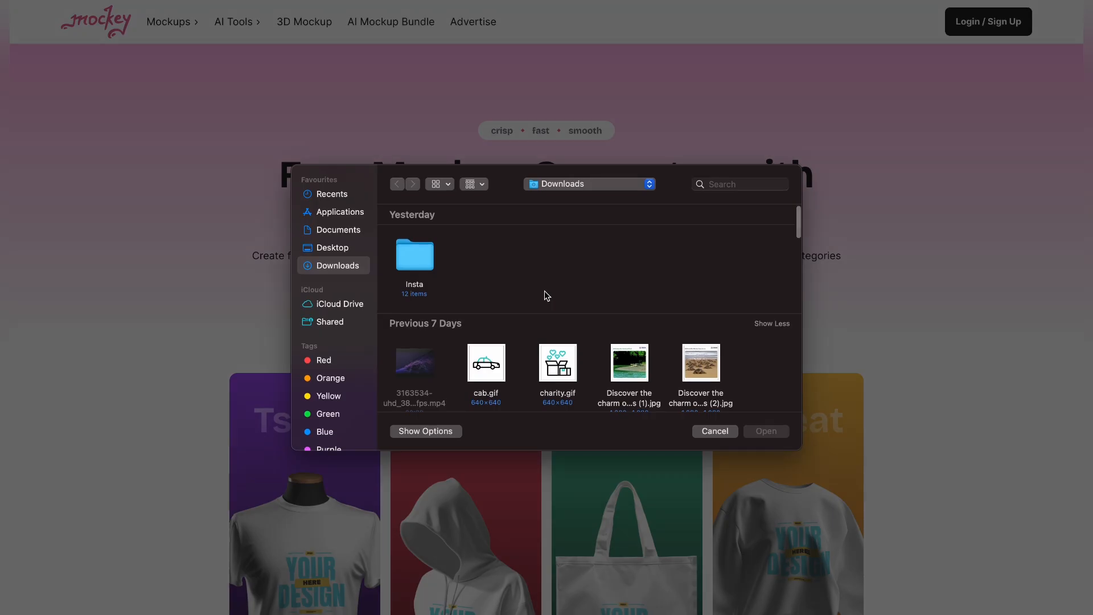
scroll(530, 367, "down", 3)
scroll(531, 367, "down", 10)
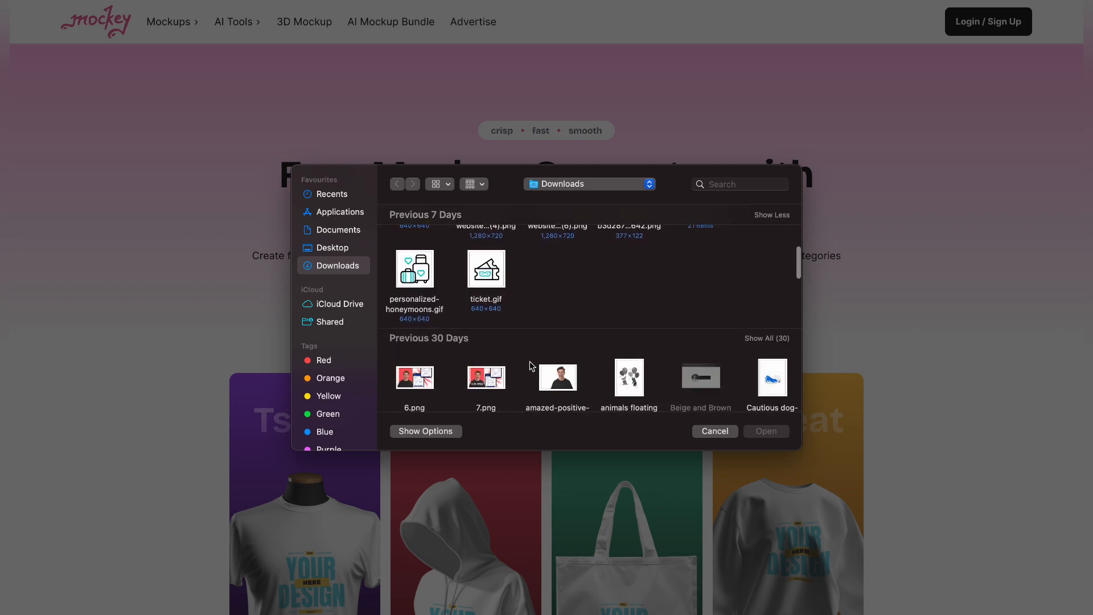
scroll(531, 366, "down", 3)
scroll(531, 366, "up", 2)
left_click(629, 321)
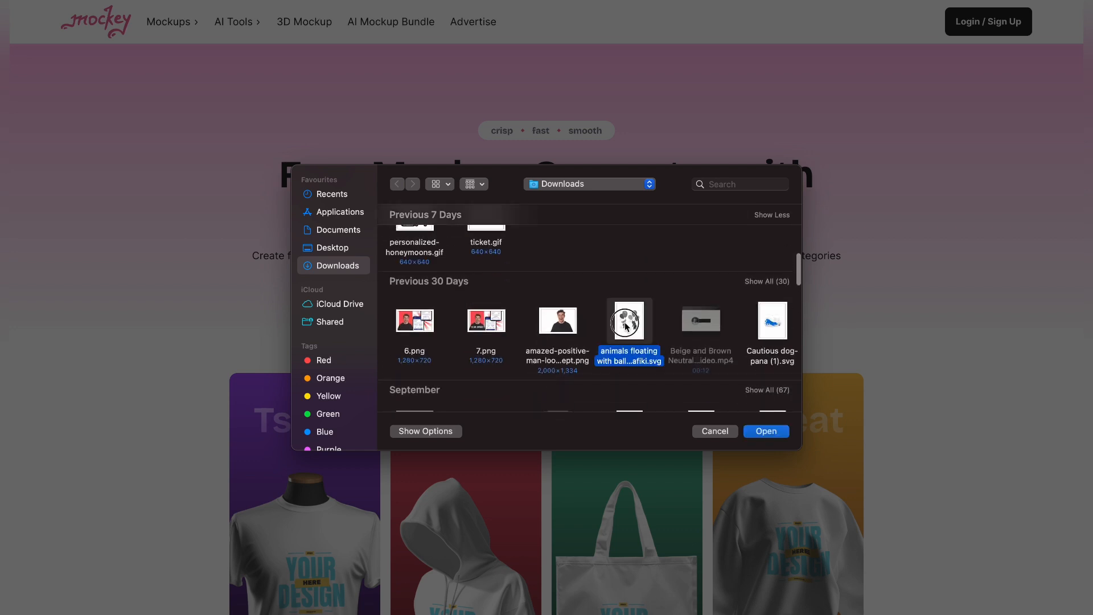
left_click(766, 431)
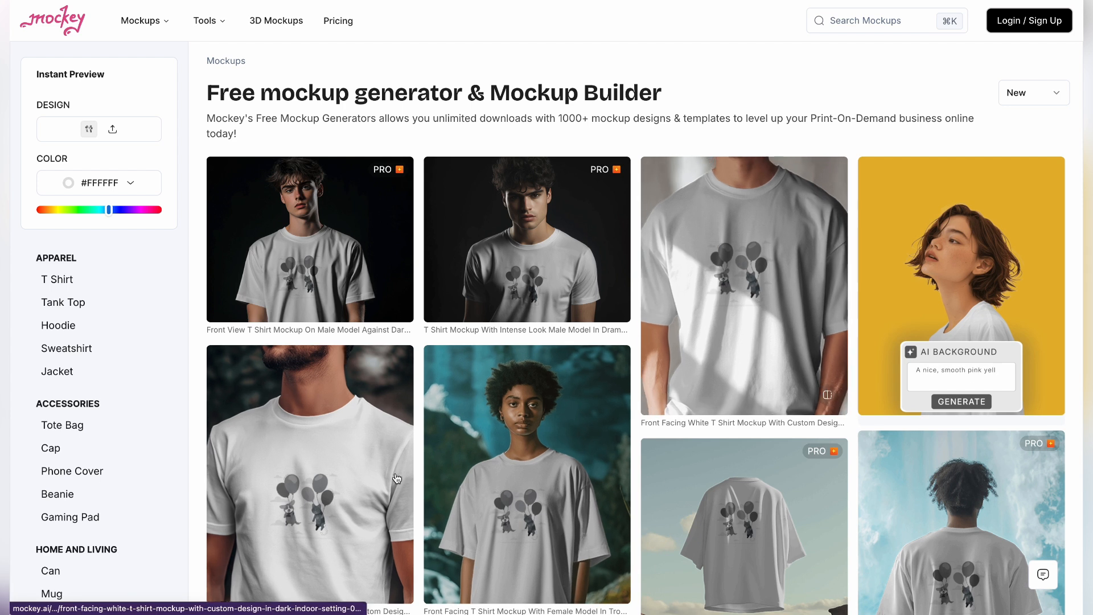
Step: Look through the first page of Mockey's T-shirt mockups to examine how the uploaded balloon design appears on each template
scroll(320, 327, "down", 3)
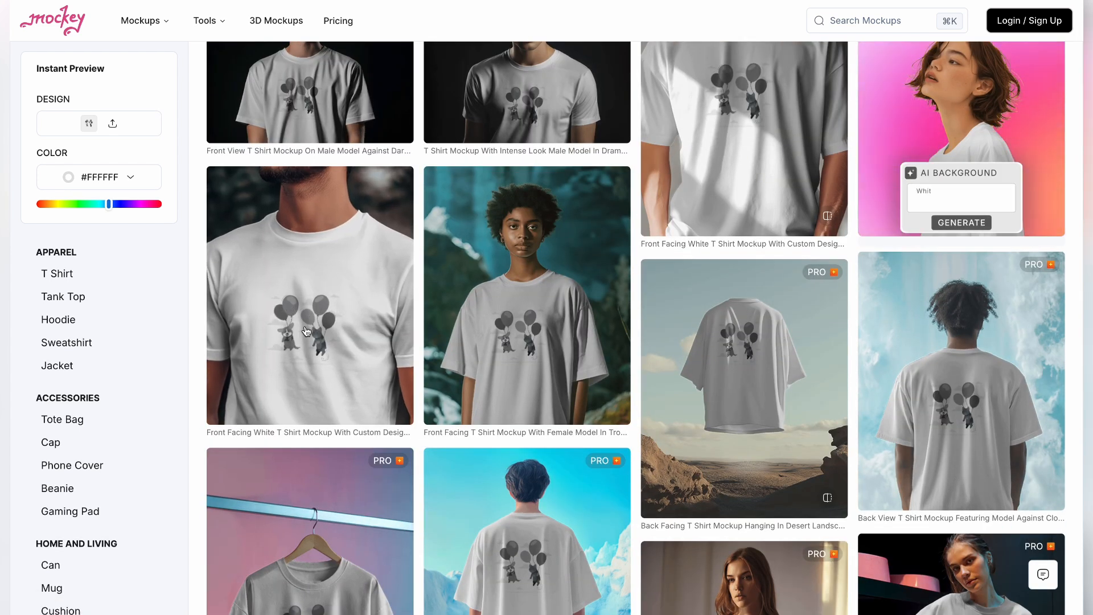
scroll(610, 336, "down", 3)
scroll(610, 337, "down", 12)
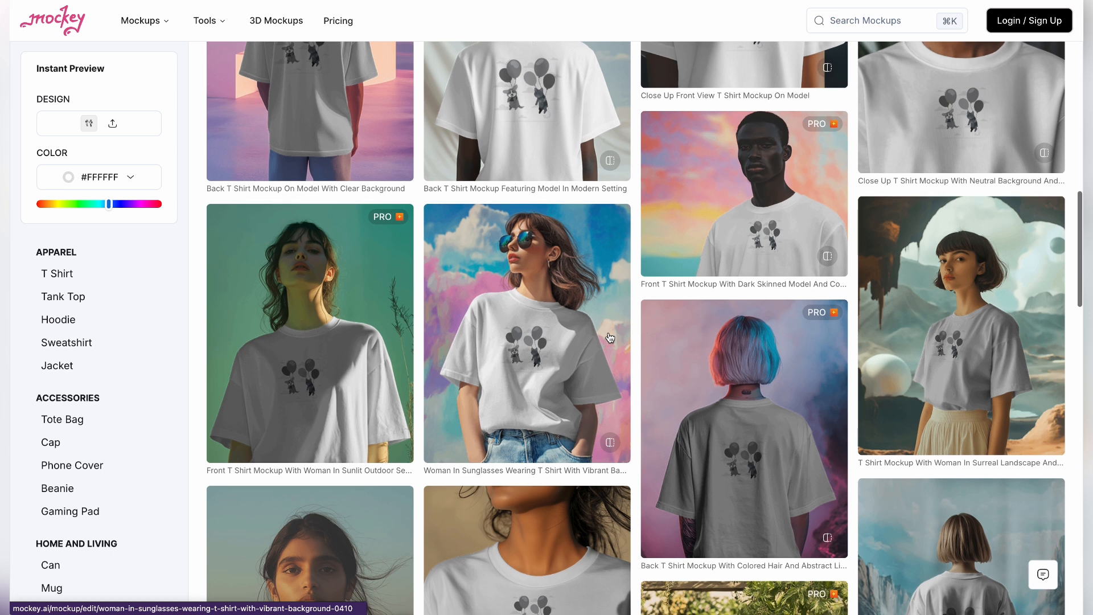
scroll(513, 318, "up", 1)
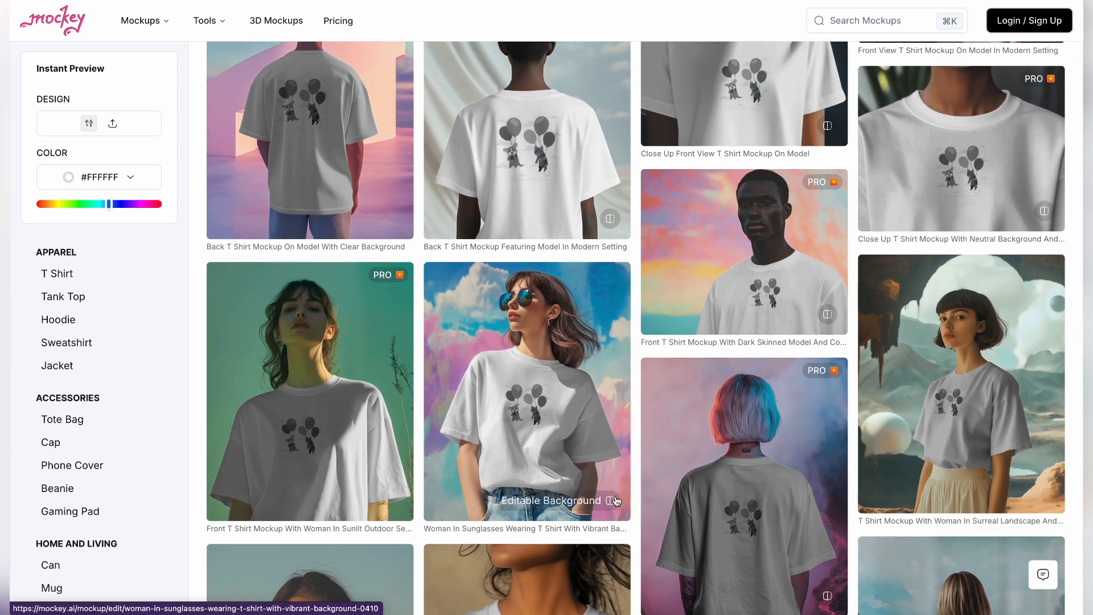
scroll(617, 501, "down", 7)
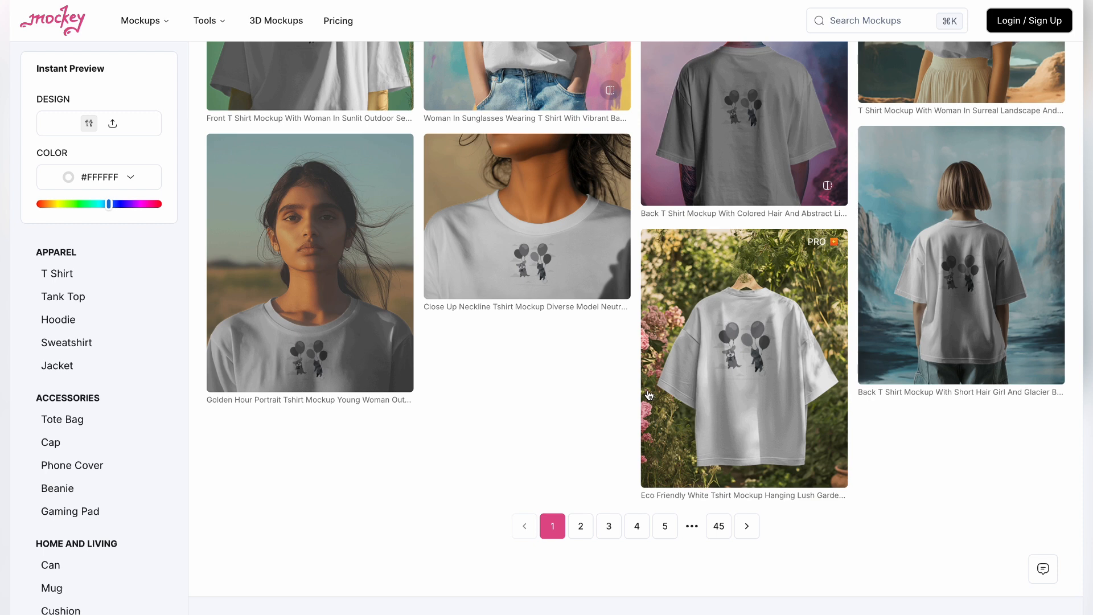
scroll(469, 206, "up", 20)
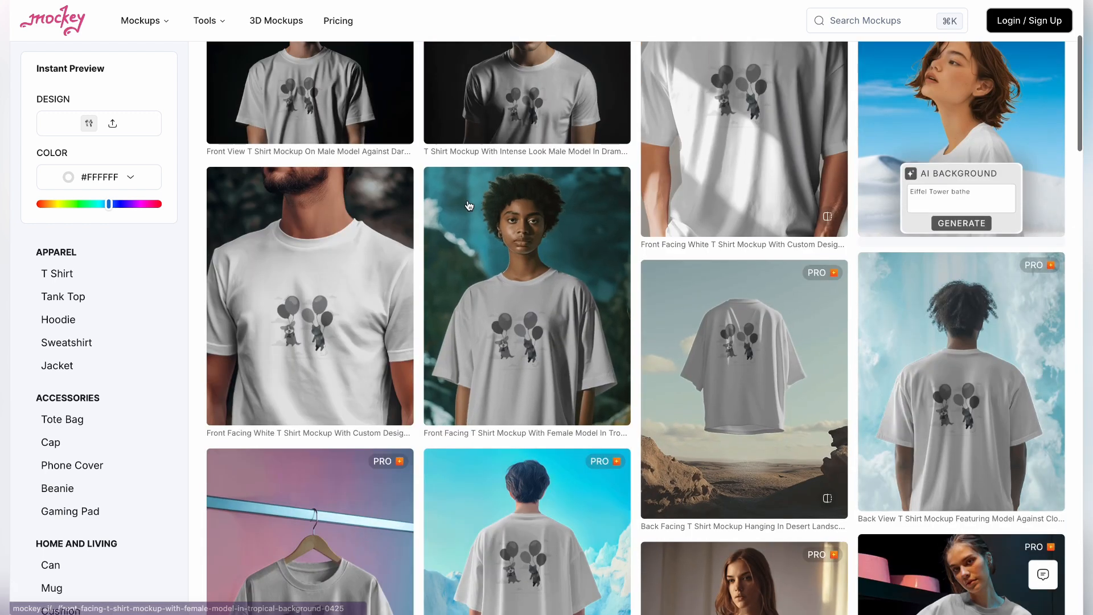
Step: Open Mockey's Jacket mockup category and look over how the uploaded design appears on the jacket templates
scroll(469, 206, "up", 2)
left_click(59, 372)
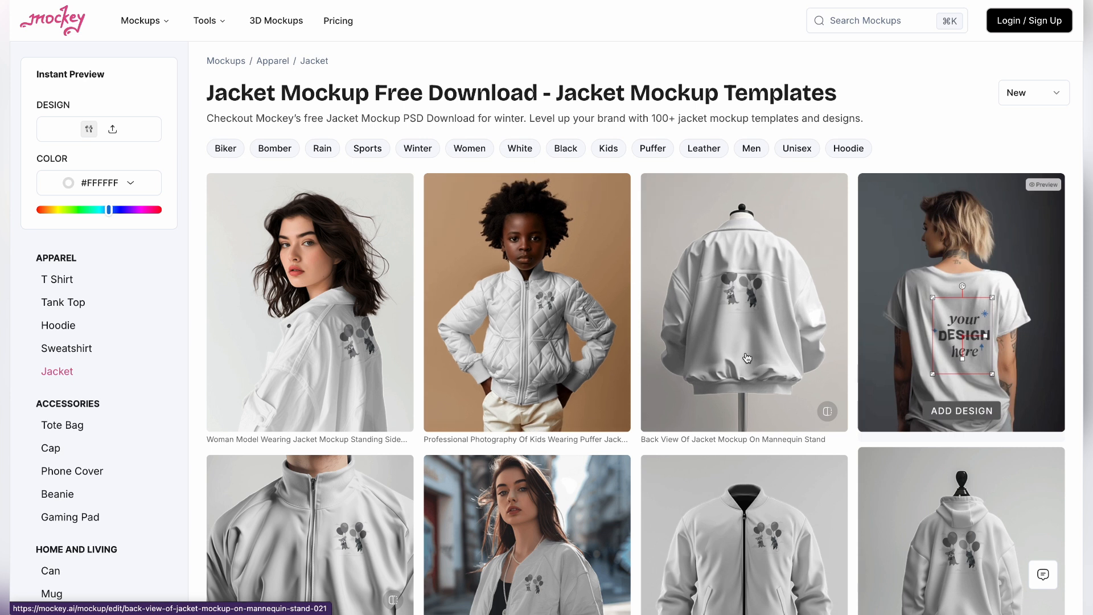
scroll(702, 346, "down", 2)
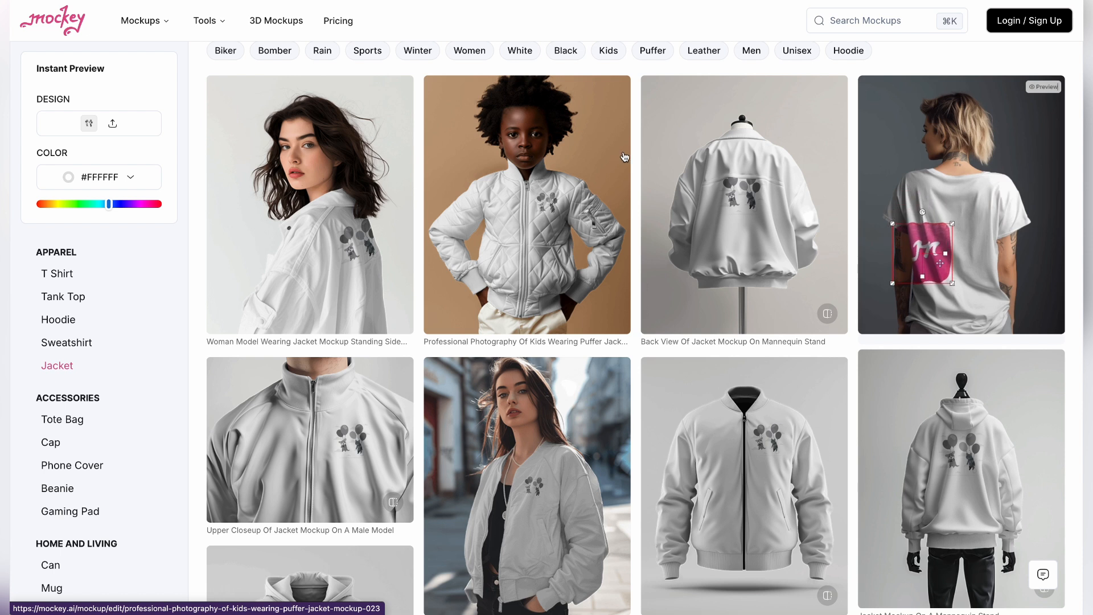
scroll(569, 286, "down", 6)
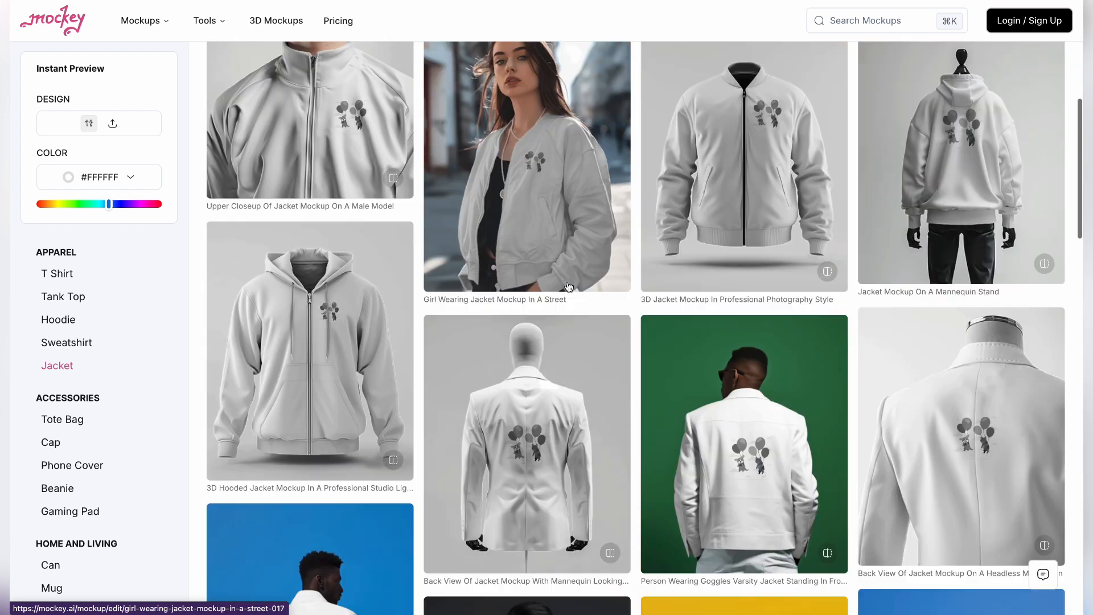
scroll(443, 292, "up", 10)
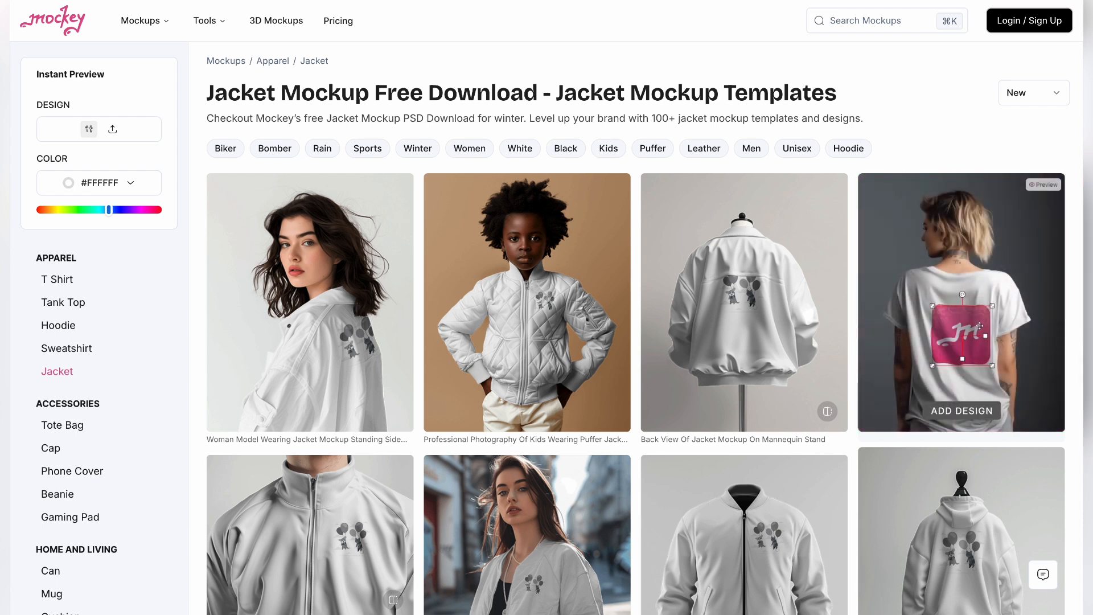
Step: Switch to the Smartmockups site and review its homepage, from the introduction through the mockup categories and advanced features to the footer
key("ctrl+Tab")
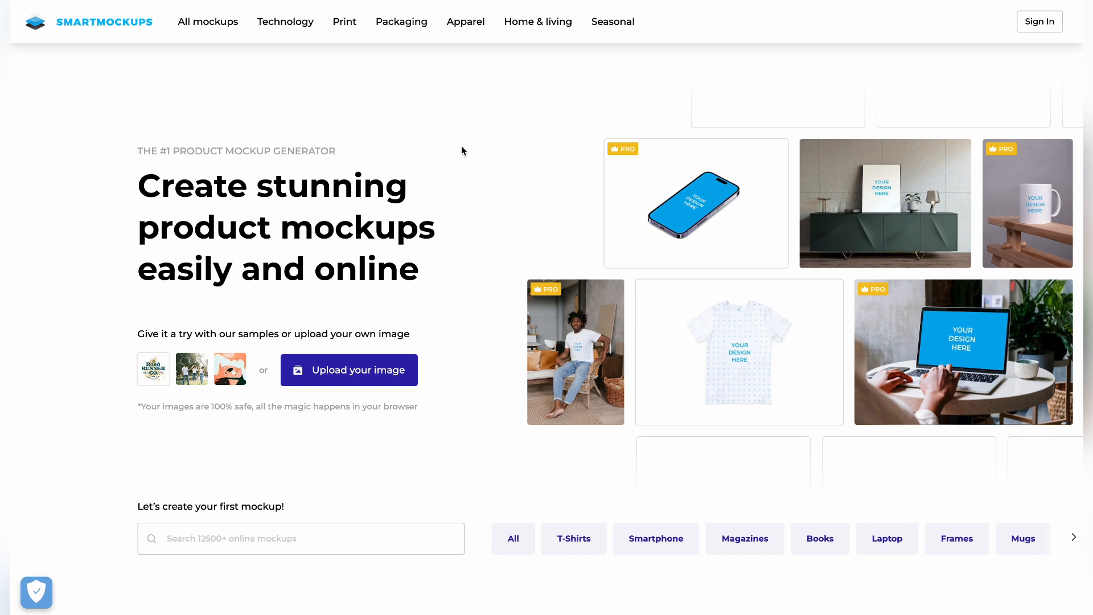
scroll(462, 150, "down", 2)
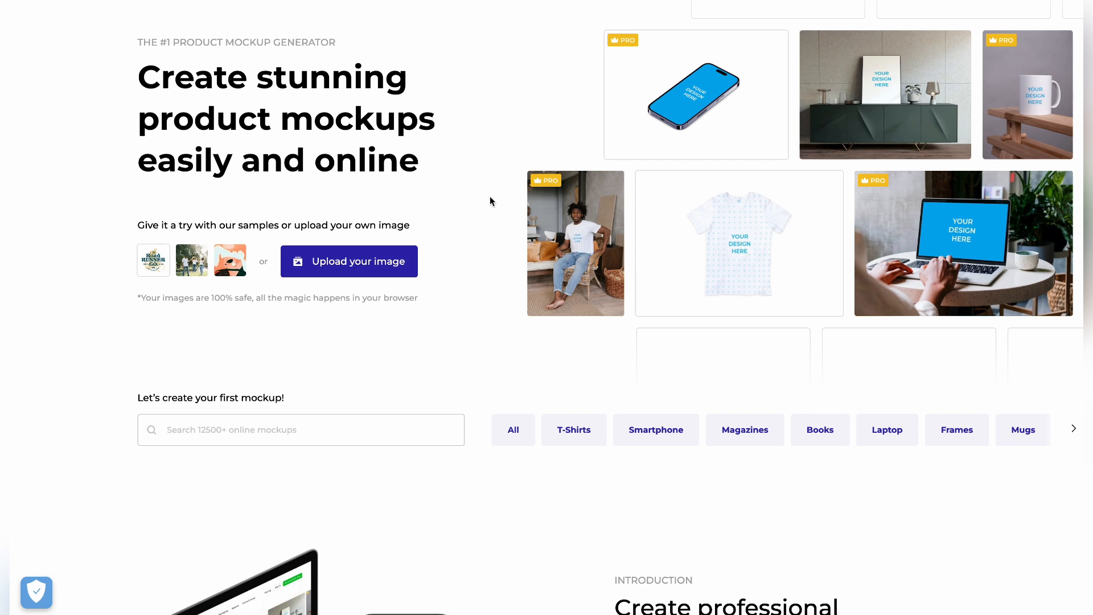
scroll(489, 196, "down", 8)
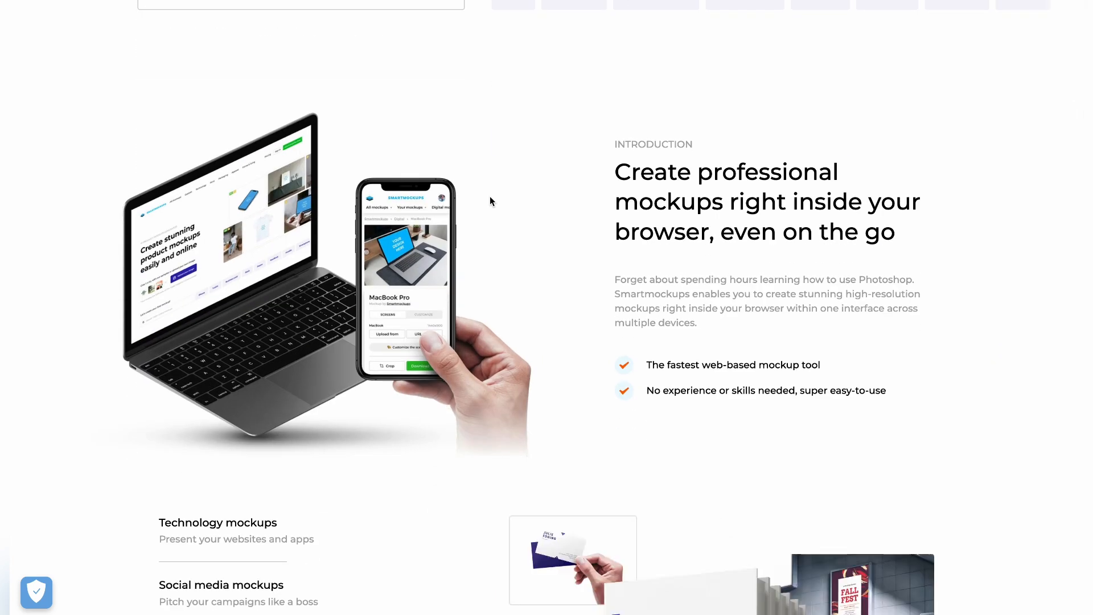
scroll(490, 196, "down", 13)
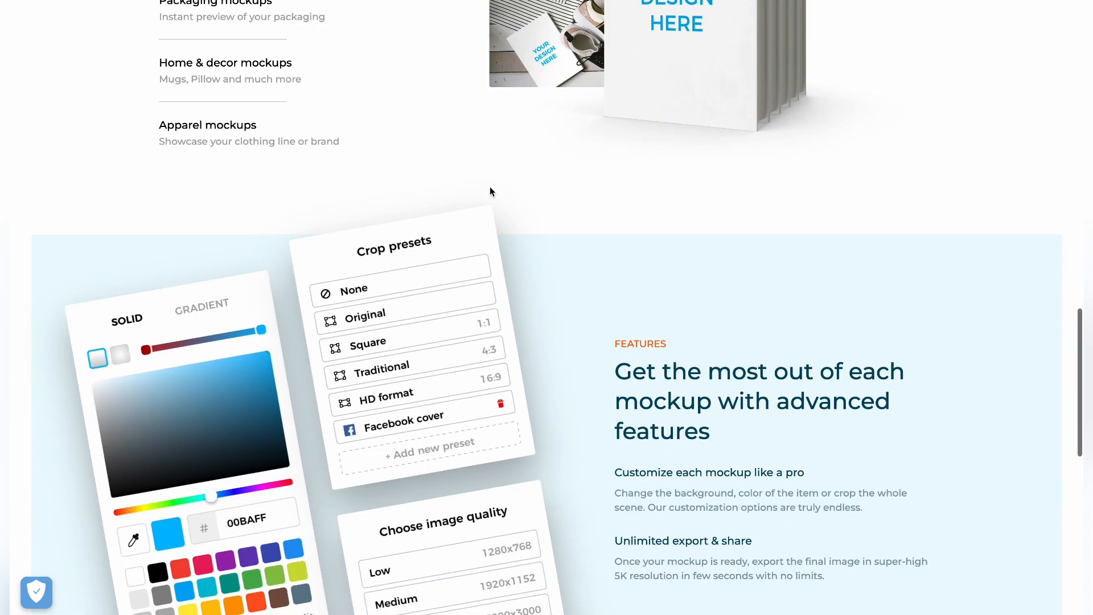
scroll(490, 191, "down", 3)
scroll(343, 295, "down", 10)
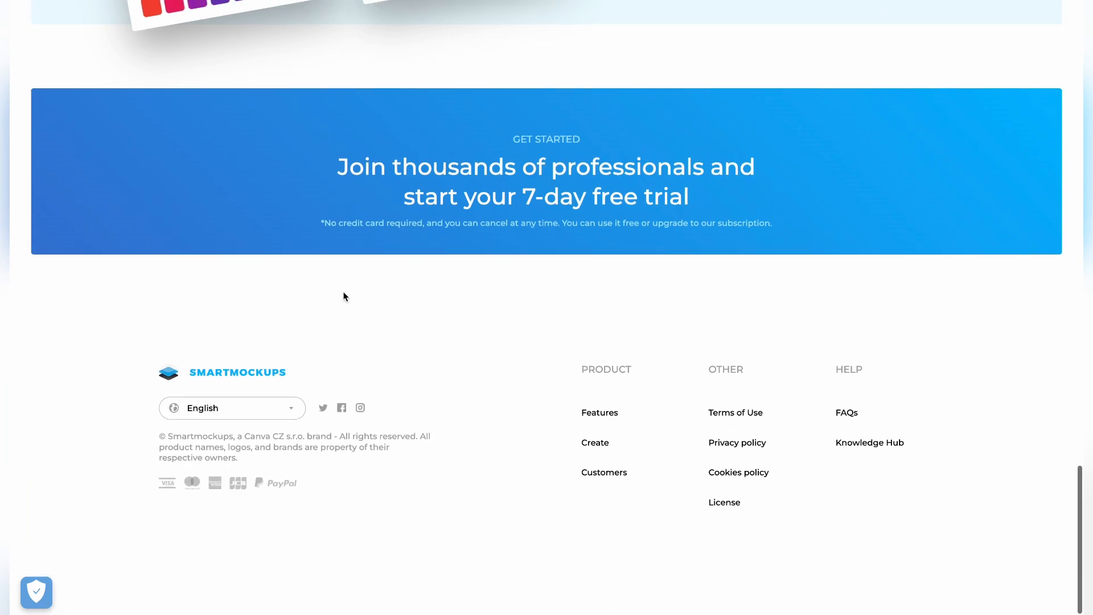
Step: Upload the first black-and-white picture in the September group of the Downloads folder as the design for the Smartmockups samples
scroll(344, 296, "up", 20)
left_click(343, 368)
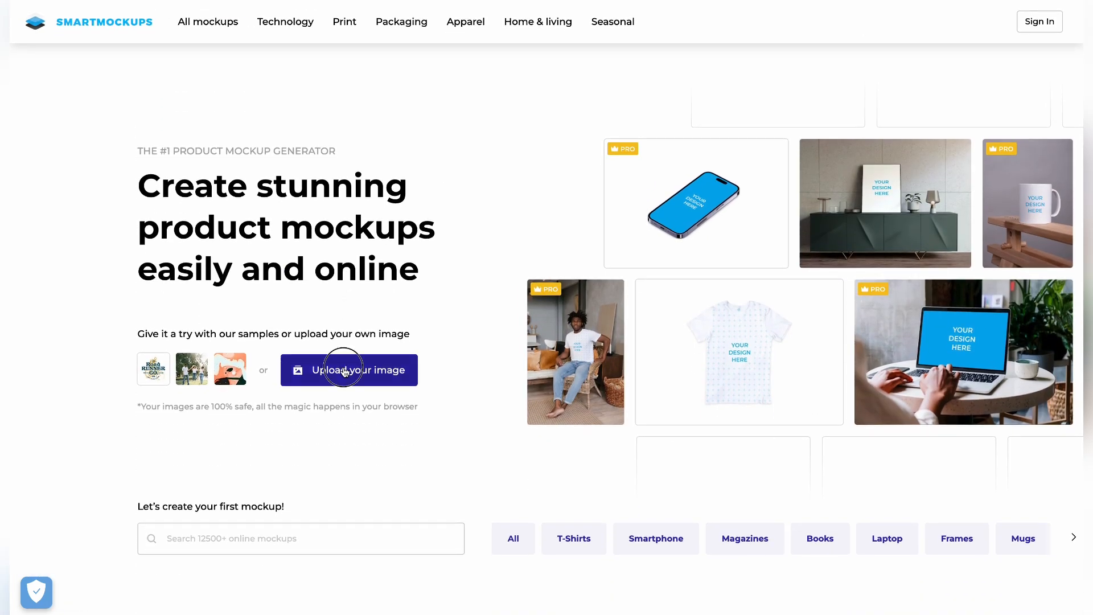
scroll(580, 347, "down", 8)
scroll(581, 346, "down", 5)
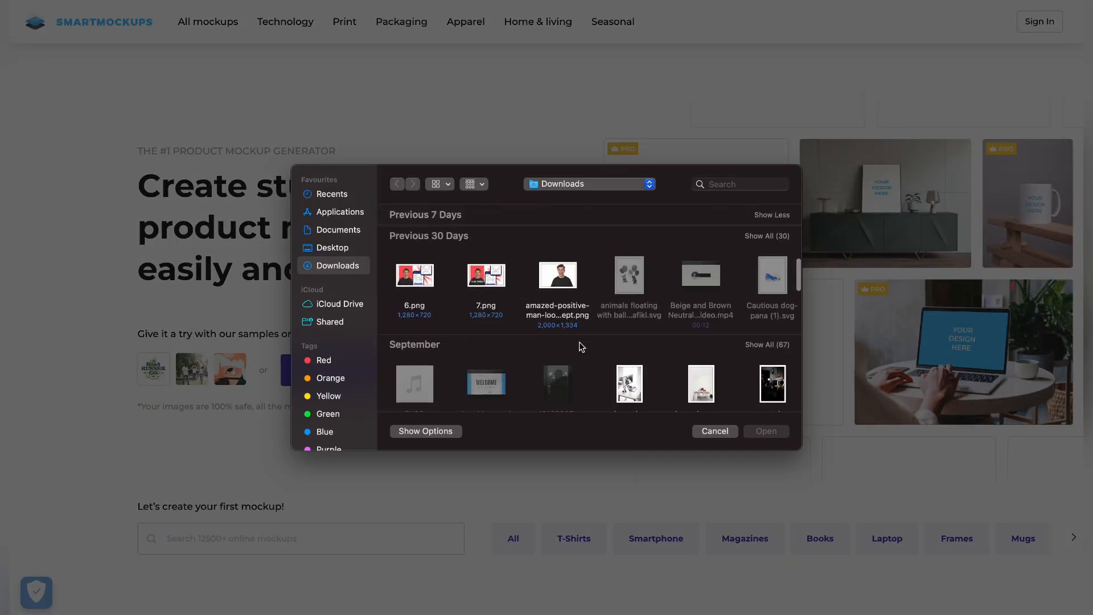
left_click(631, 387)
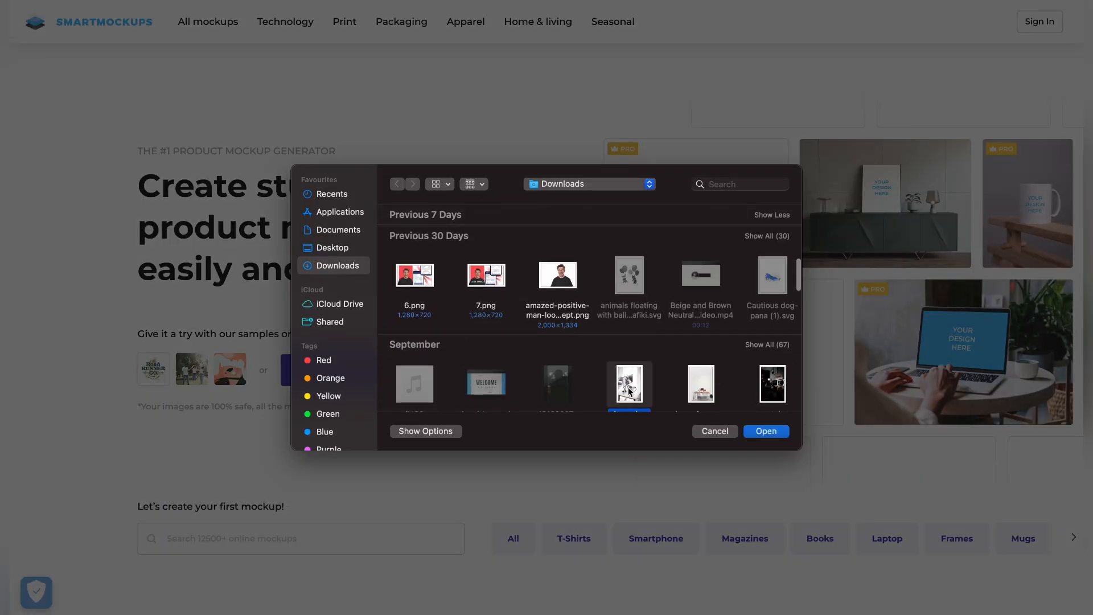
left_click(782, 429)
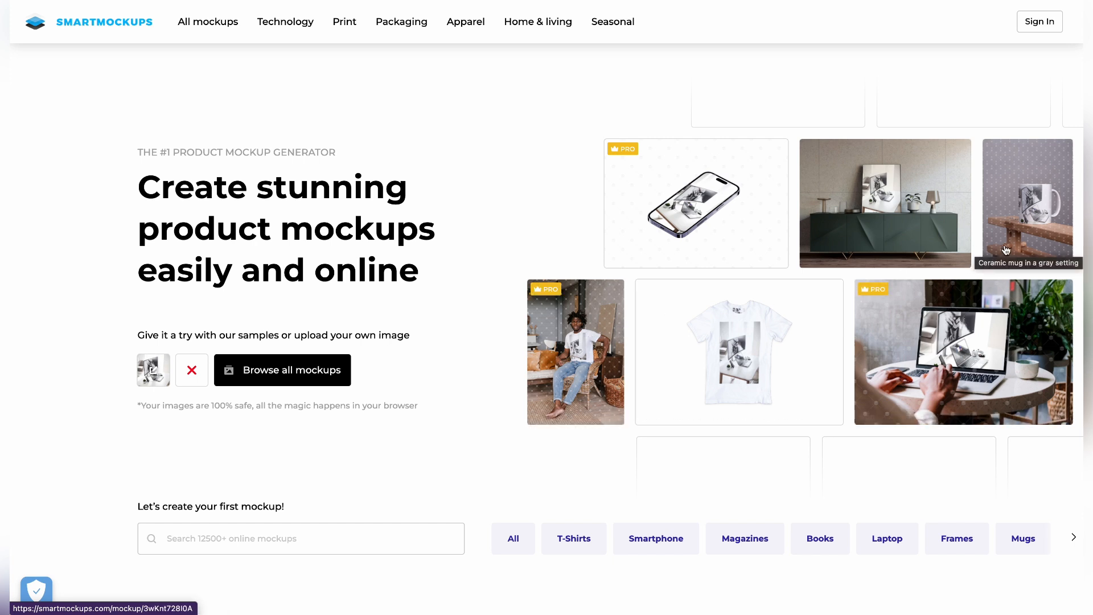
scroll(607, 423, "down", 4)
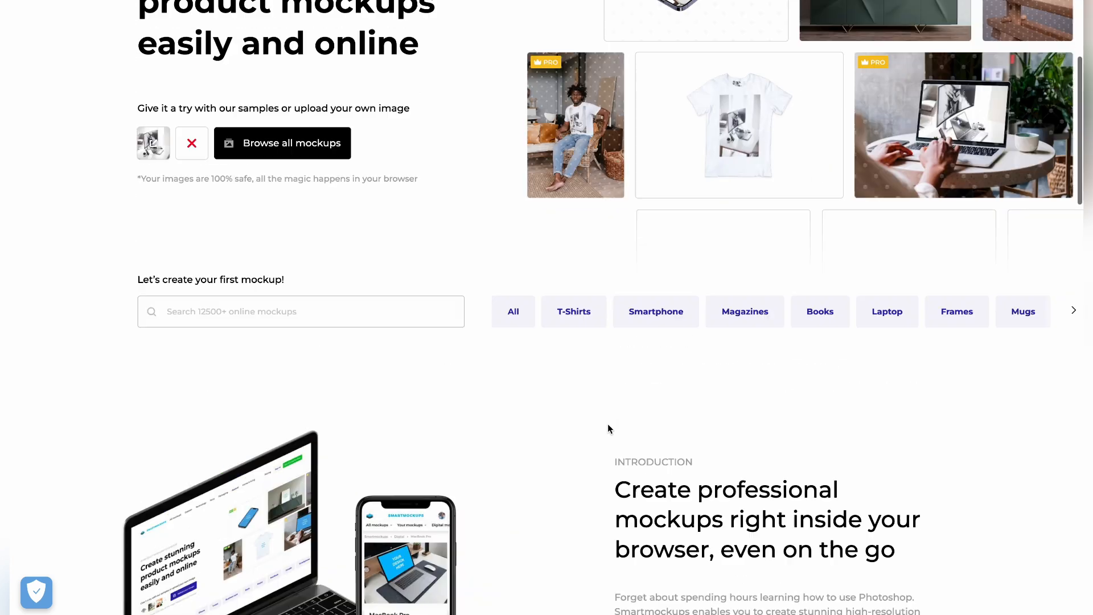
scroll(607, 424, "up", 4)
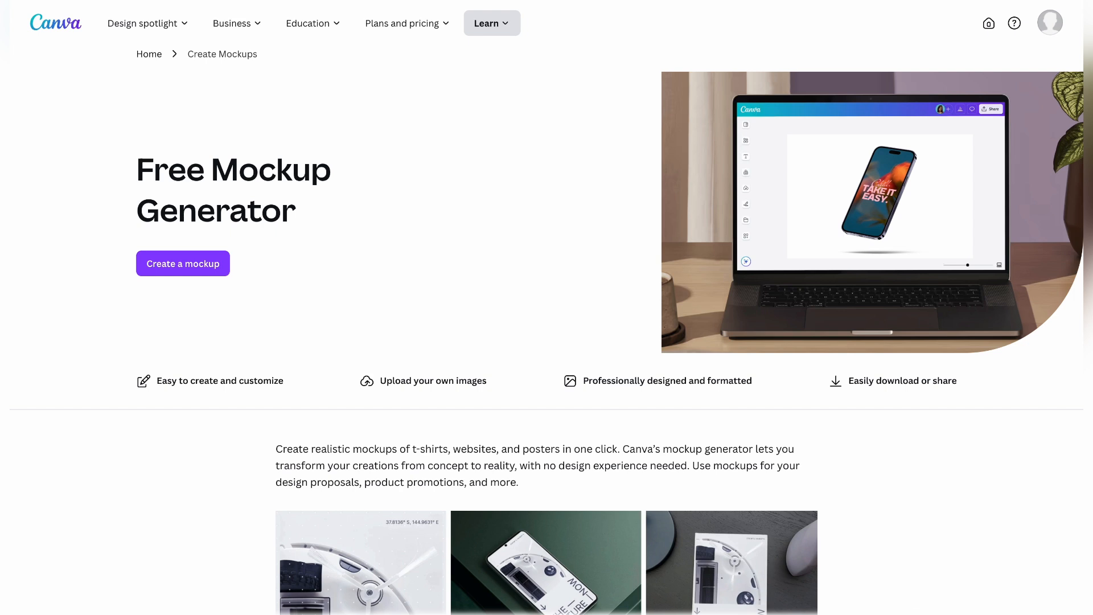
Step: Review Canva's Free Mockup Generator page, including the sample mockups, the how-to-make-a-mockup steps and the FAQ
scroll(539, 277, "down", 4)
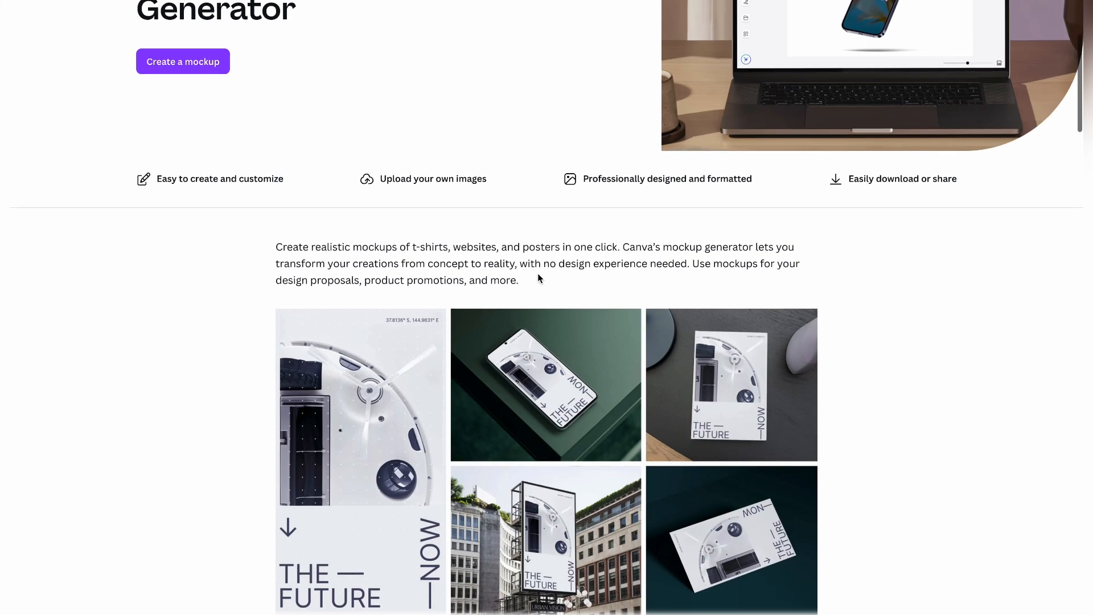
scroll(538, 278, "down", 1)
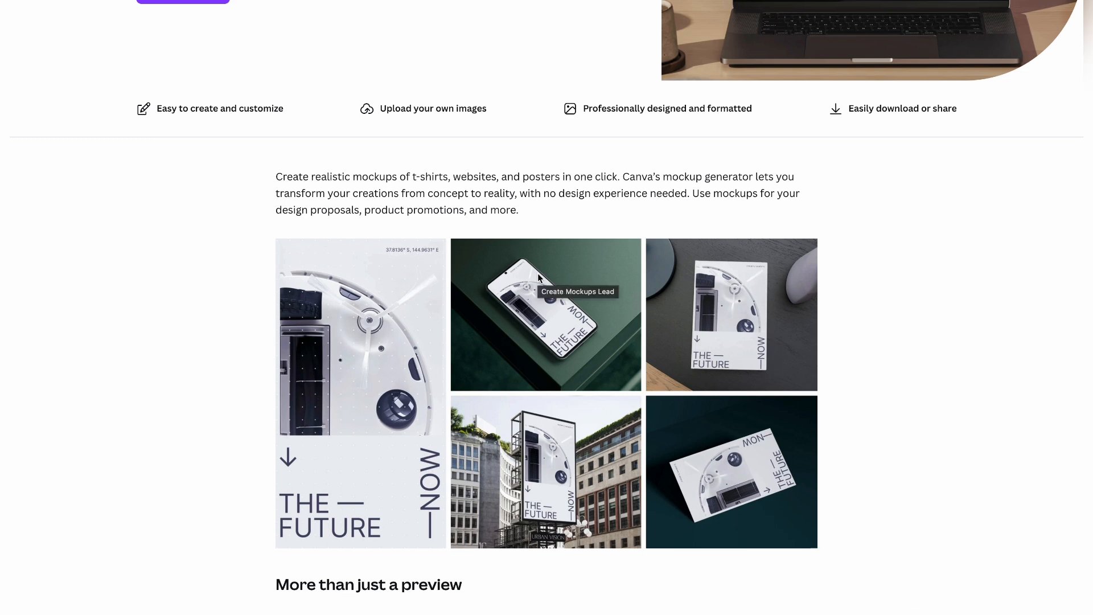
scroll(538, 277, "down", 2)
scroll(538, 277, "down", 1)
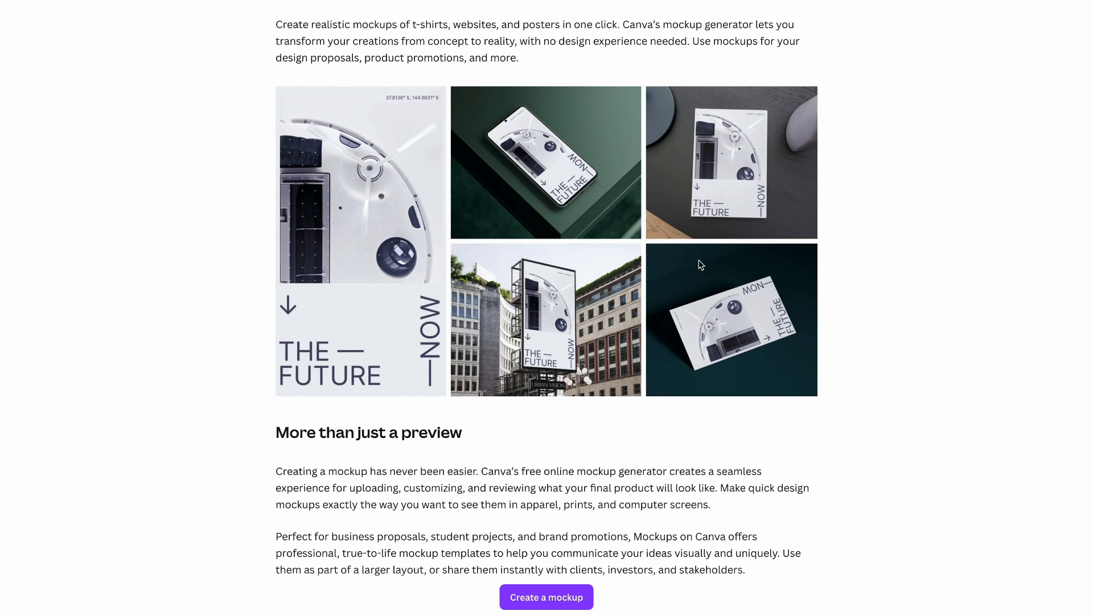
scroll(679, 278, "down", 2)
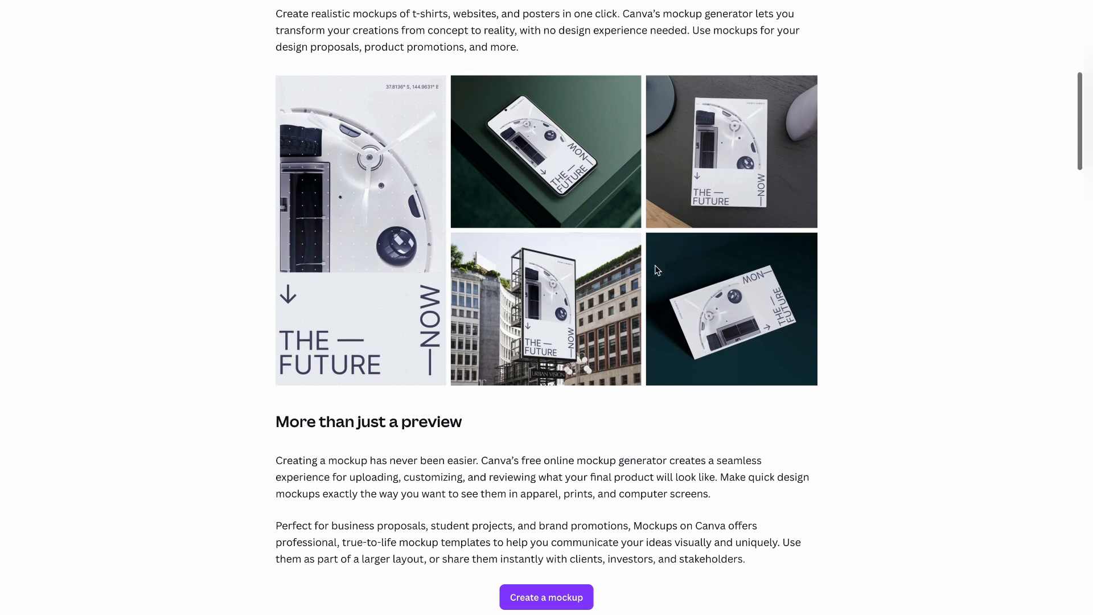
scroll(656, 269, "down", 8)
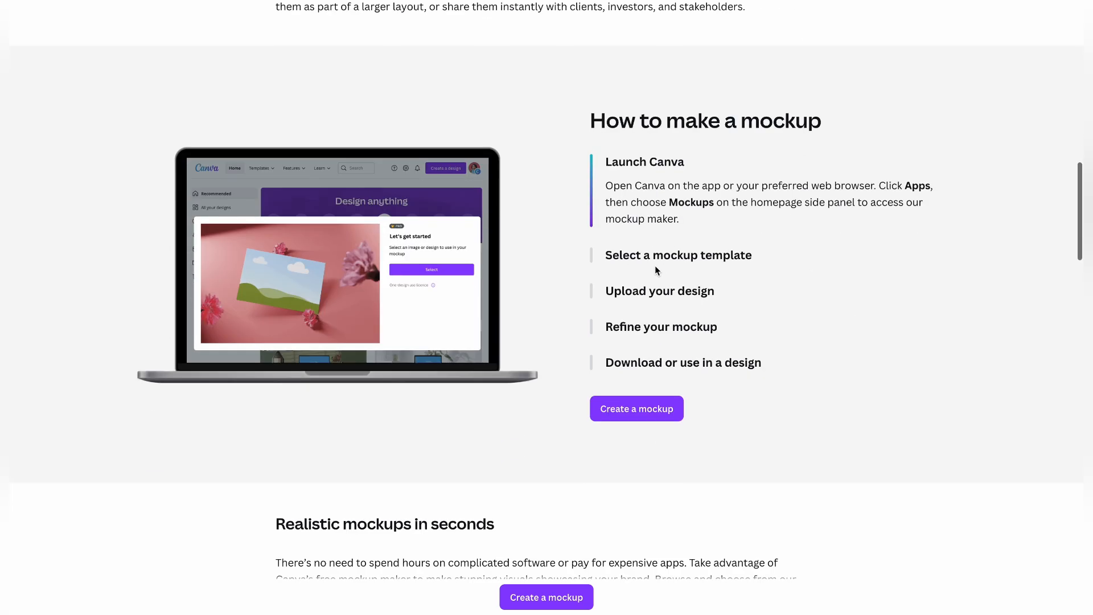
scroll(655, 267, "down", 6)
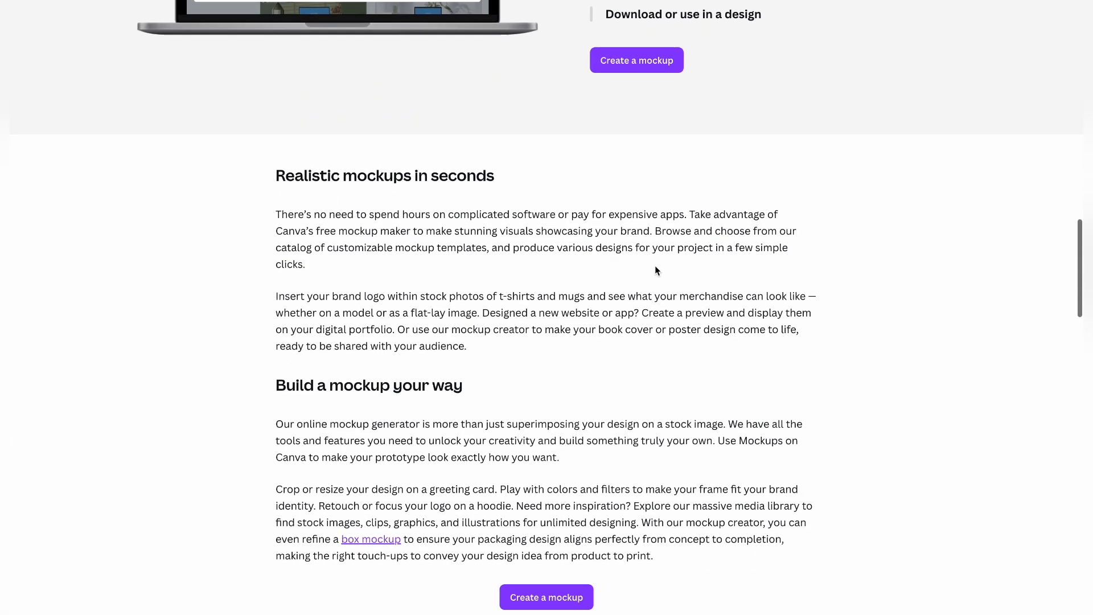
scroll(656, 270, "down", 10)
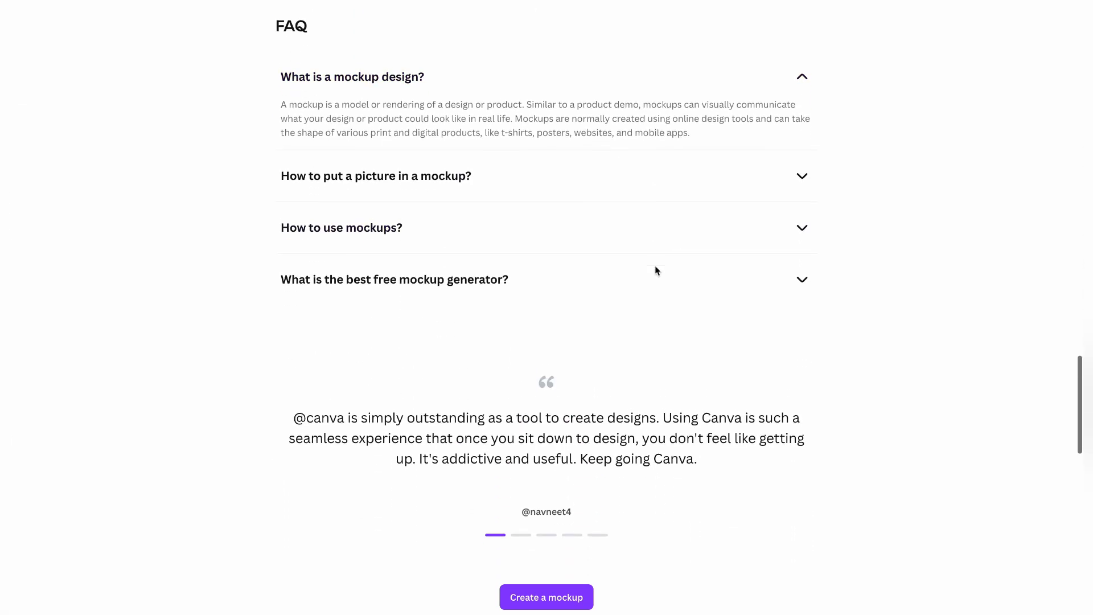
scroll(656, 267, "up", 20)
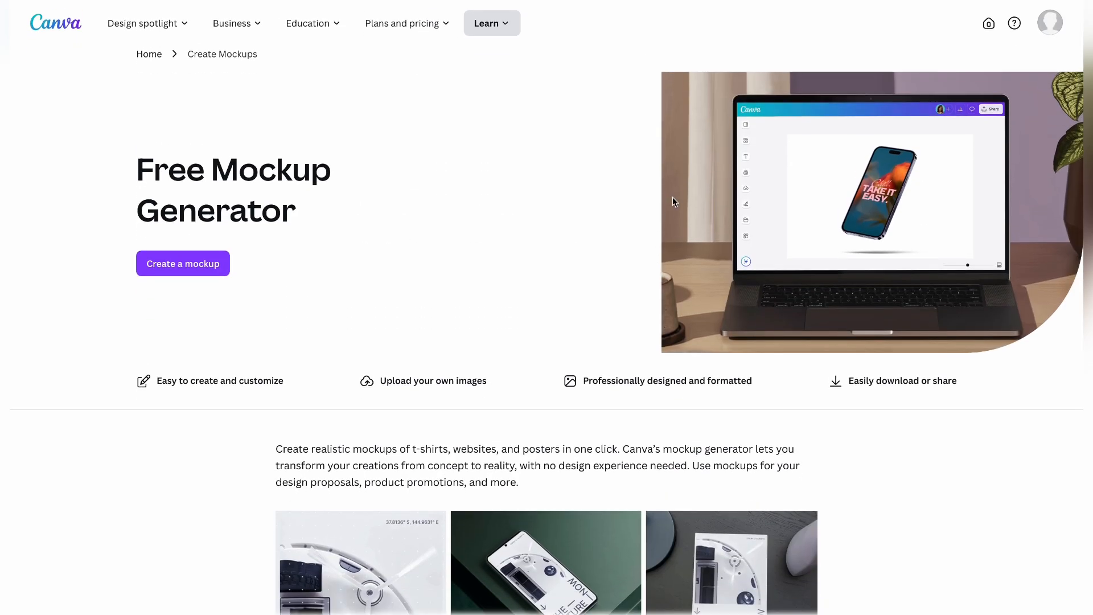
mouse_move(672, 1)
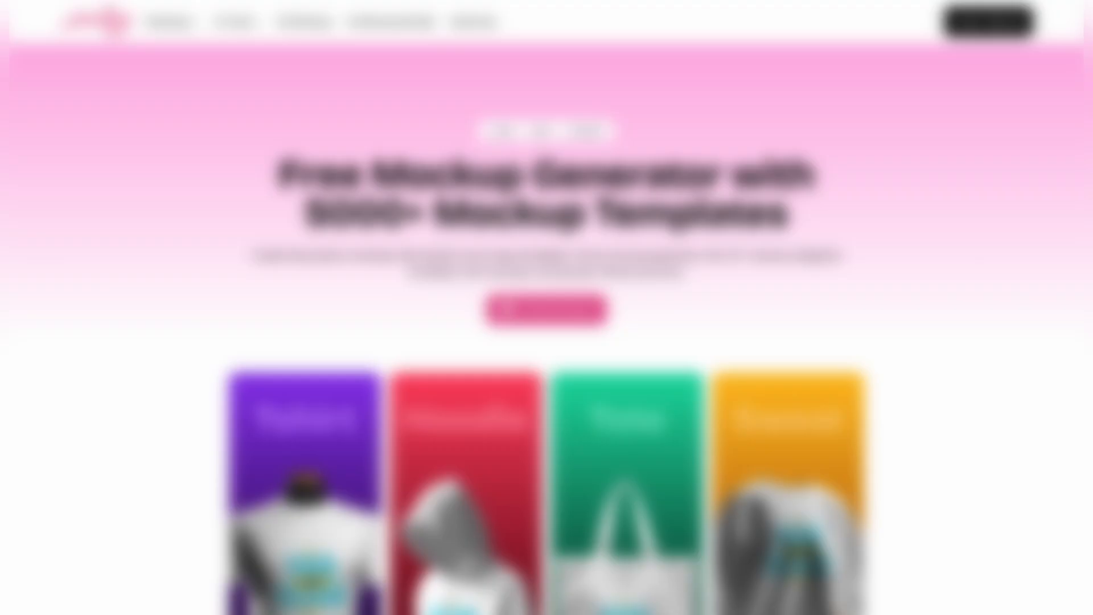
scroll(516, 172, "down", 3)
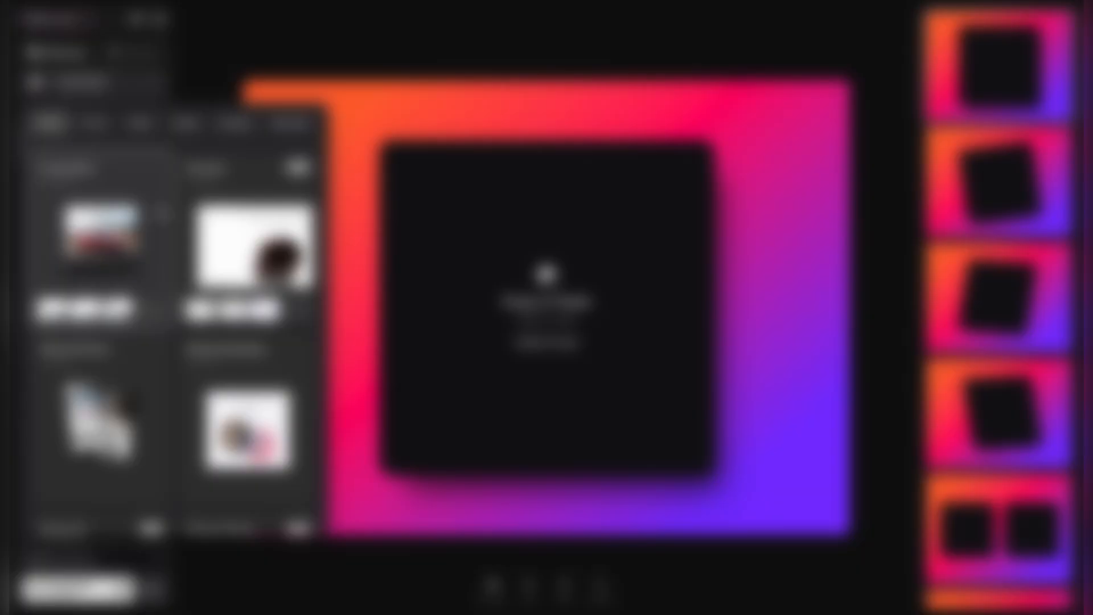
scroll(171, 330, "down", 2)
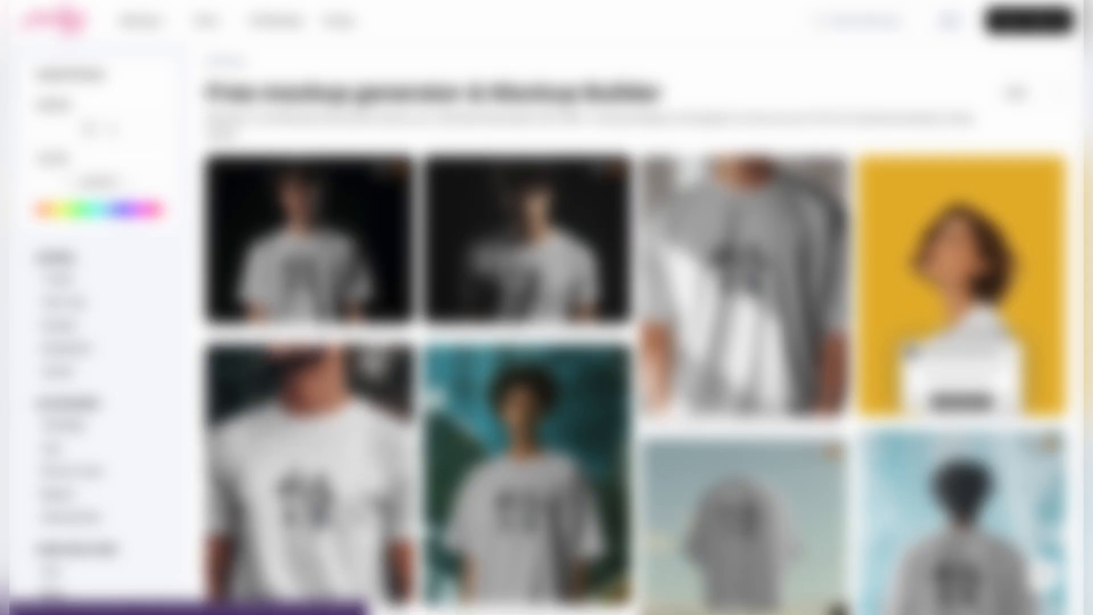
scroll(632, 325, "down", 2)
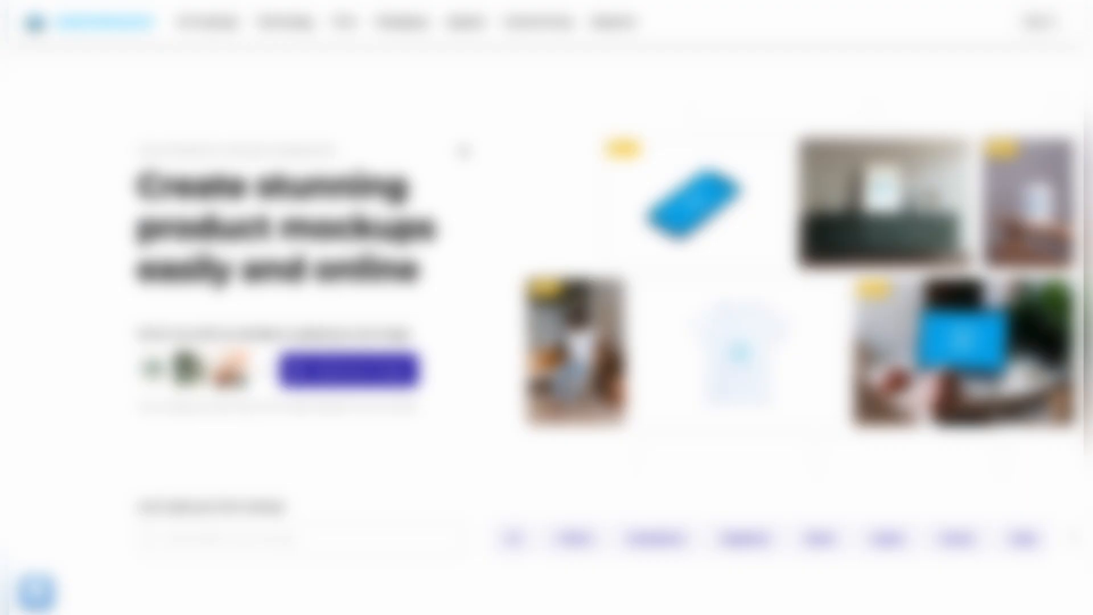
scroll(463, 151, "down", 2)
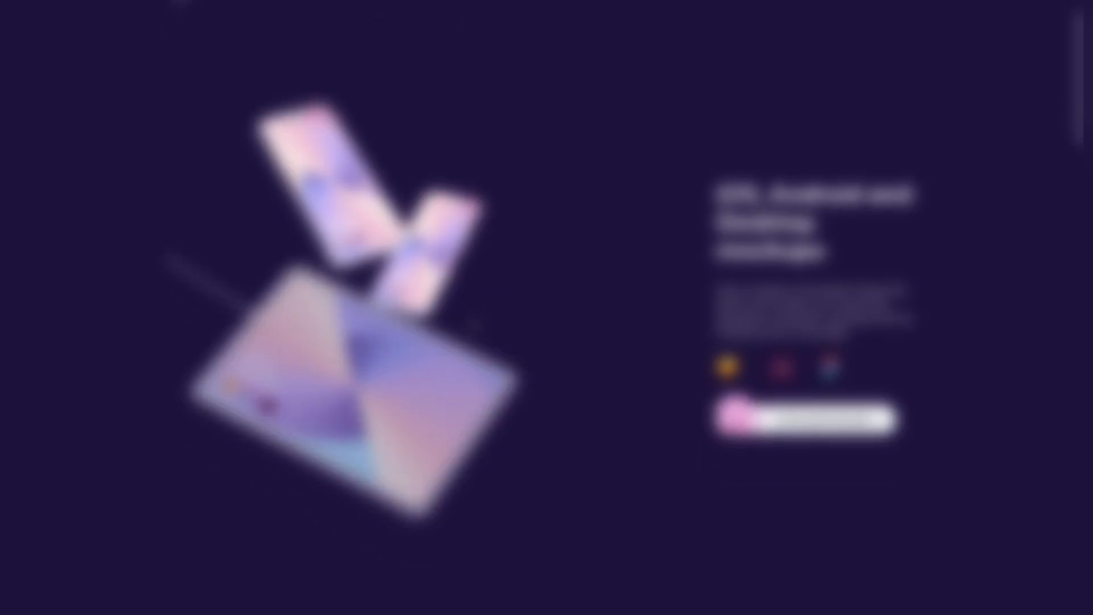
scroll(547, 342, "down", 10)
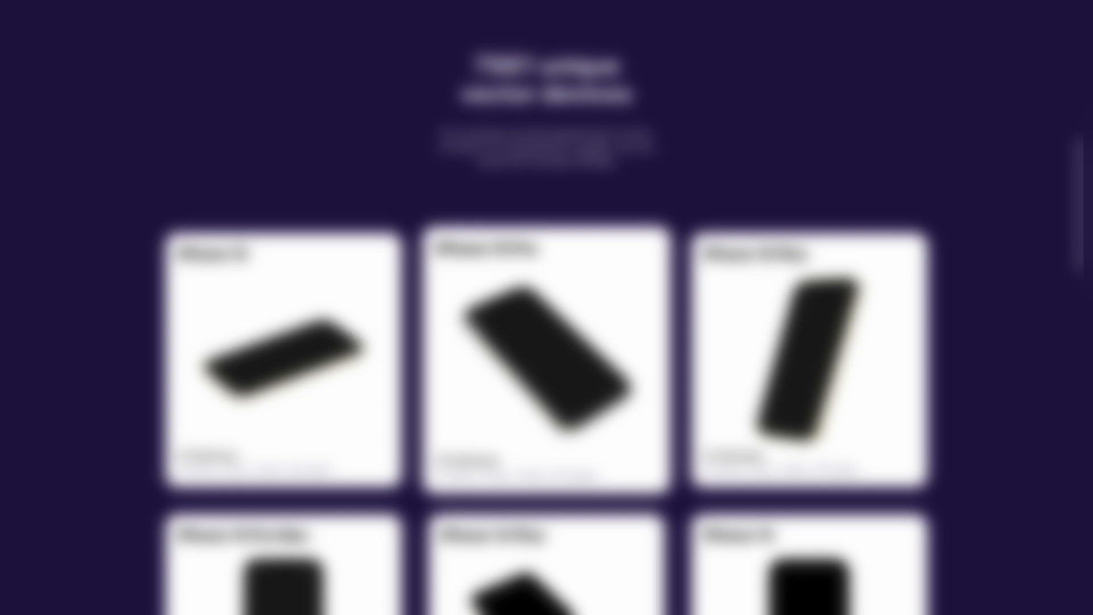
scroll(547, 342, "down", 2)
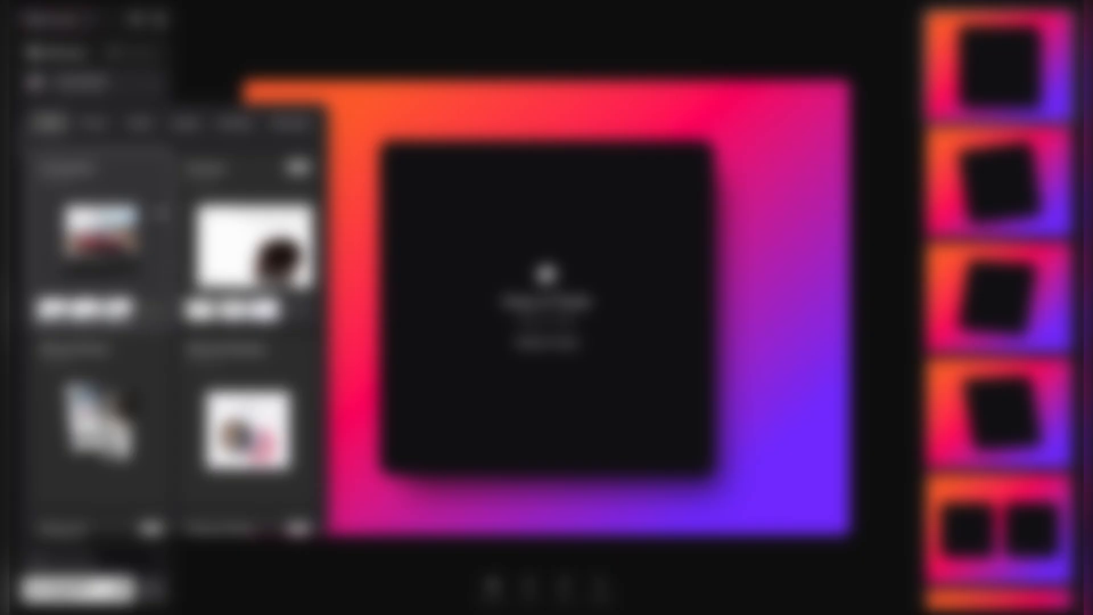
scroll(171, 319, "down", 2)
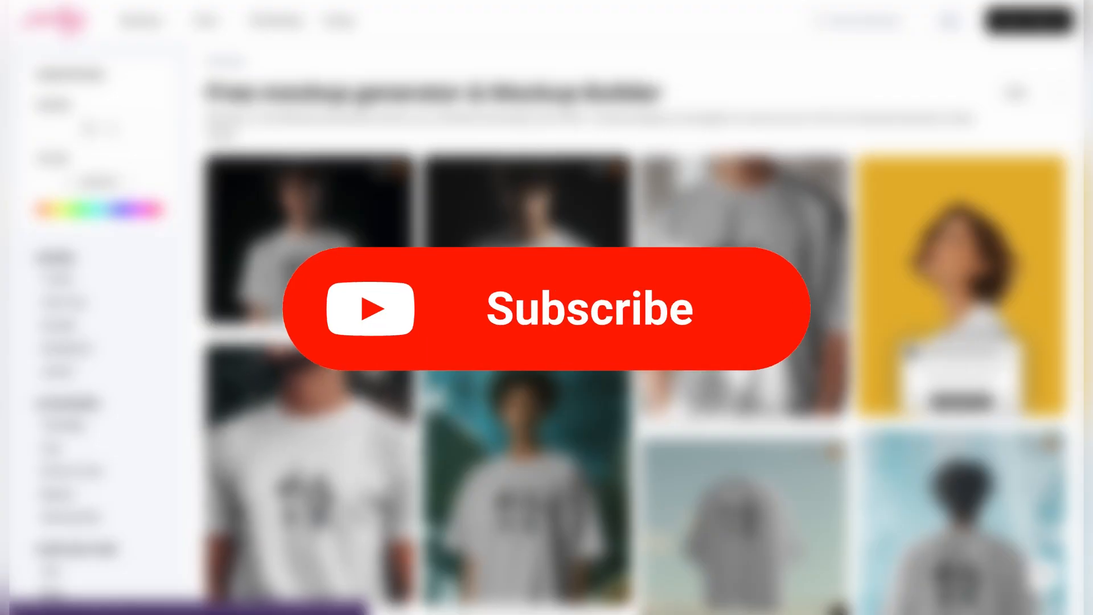
scroll(626, 319, "down", 3)
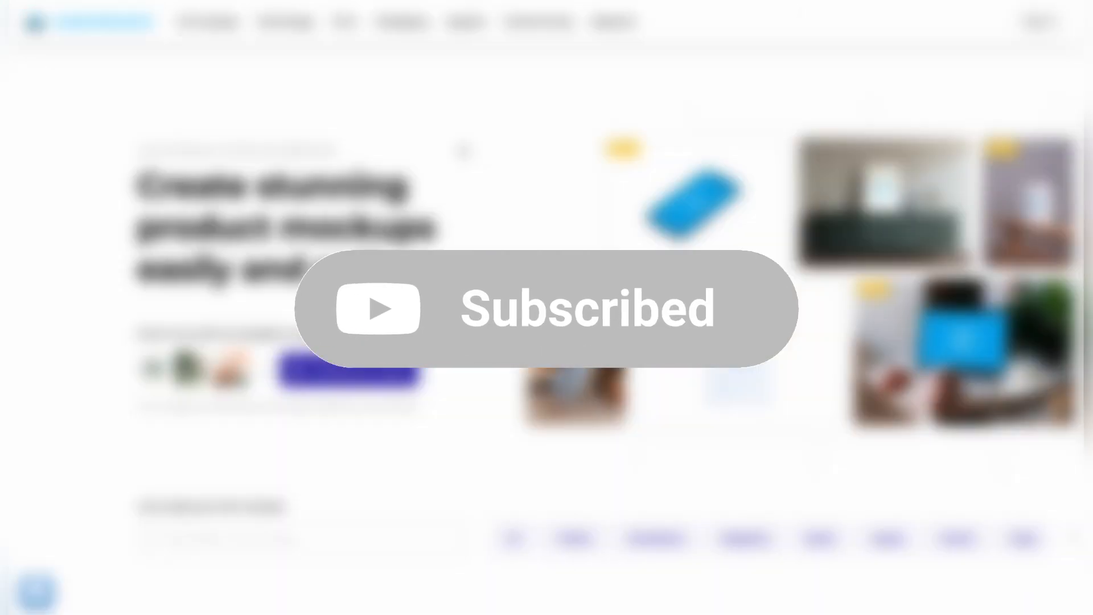
scroll(464, 151, "down", 2)
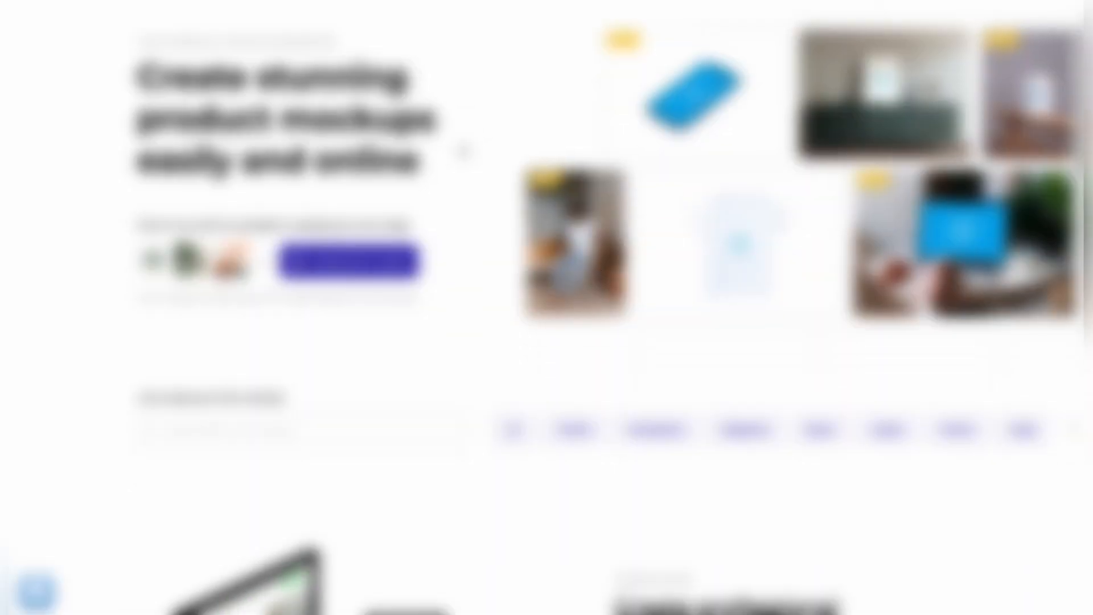